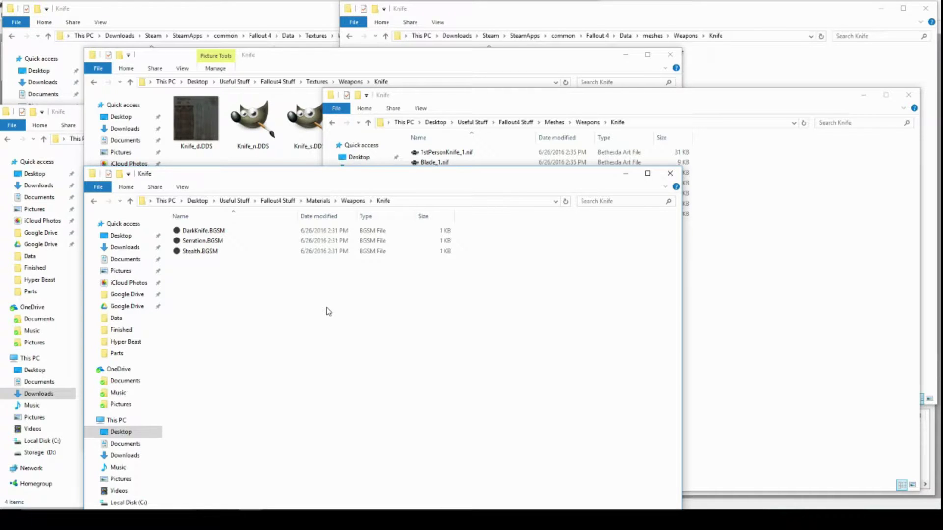
# Bring the Textures\Weapons\Knife folder with its nine DDS textures to the front
pyautogui.click(321, 62)
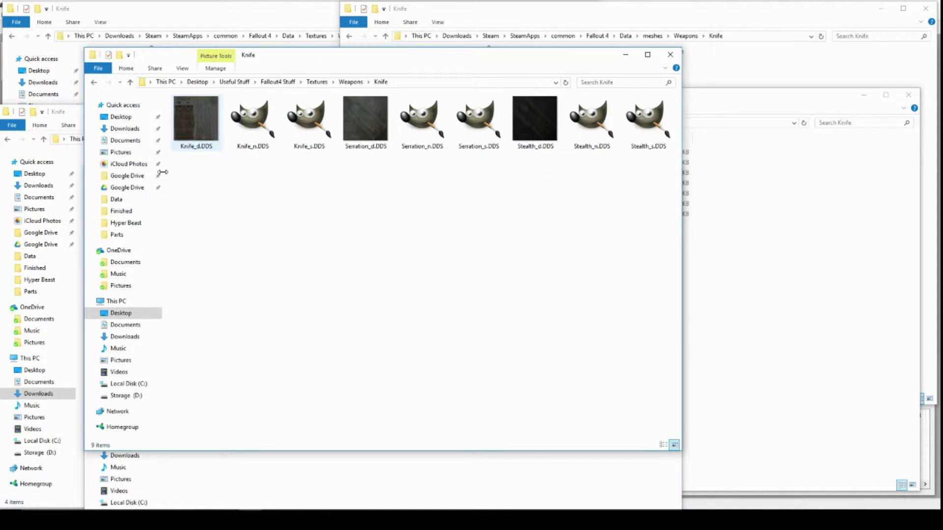
pyautogui.click(656, 468)
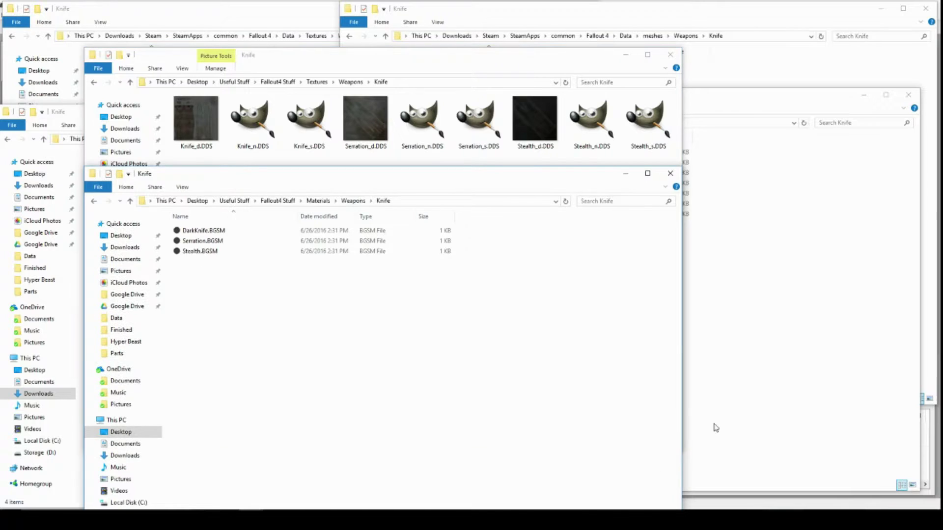
pyautogui.click(417, 162)
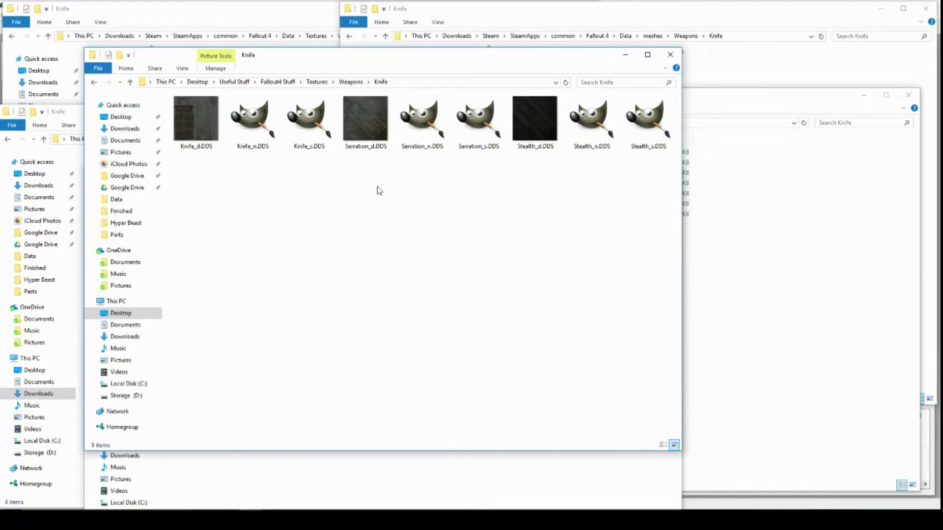
# Copy the three Serration DDS textures and switch to the game's knife textures folder
pyautogui.moveTo(363, 195); pyautogui.dragTo(482, 114)
pyautogui.rightClick(483, 114)
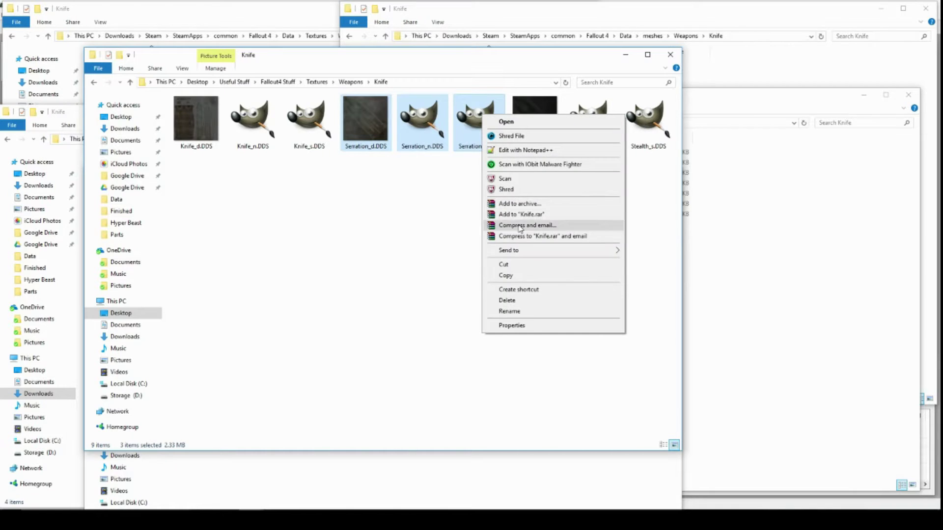
pyautogui.click(506, 275)
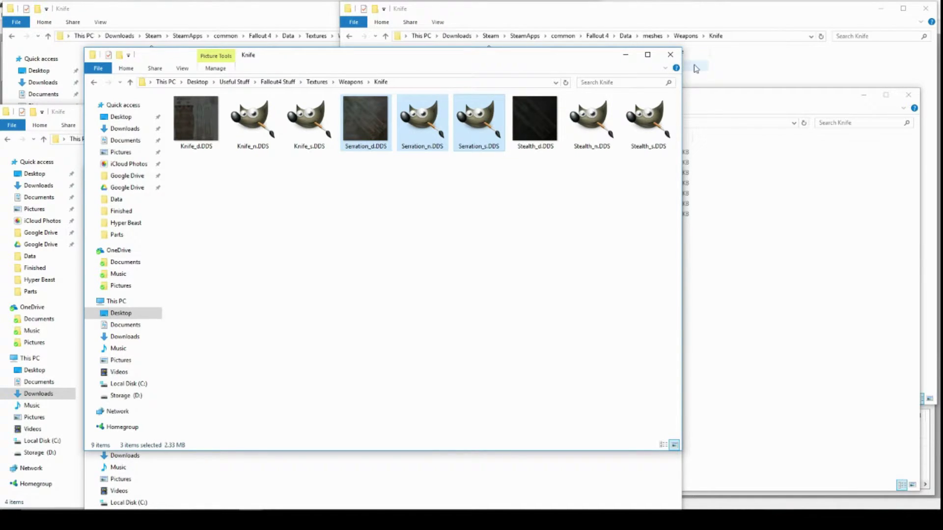
pyautogui.click(674, 61)
pyautogui.click(237, 19)
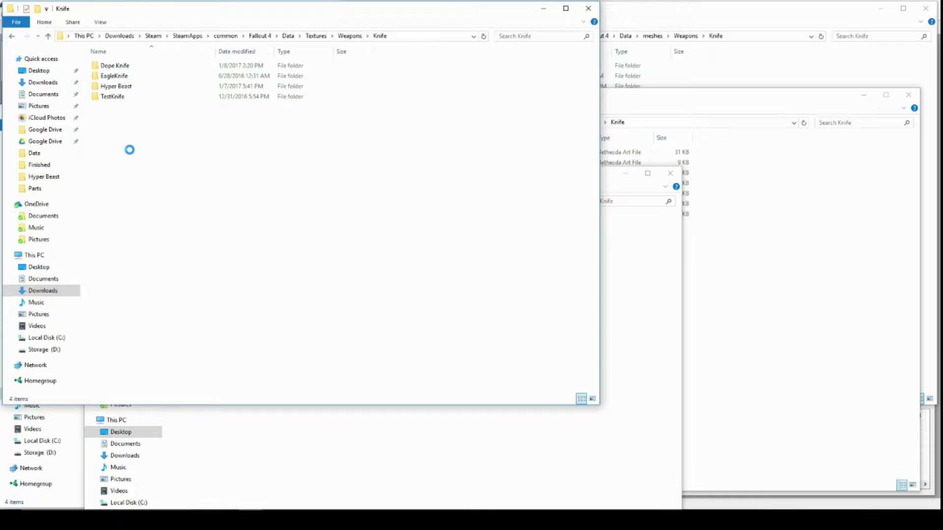
# In the Dope Knife folder, delete the old DopeKnife textures and paste the Serration copies
pyautogui.rightClick(129, 149)
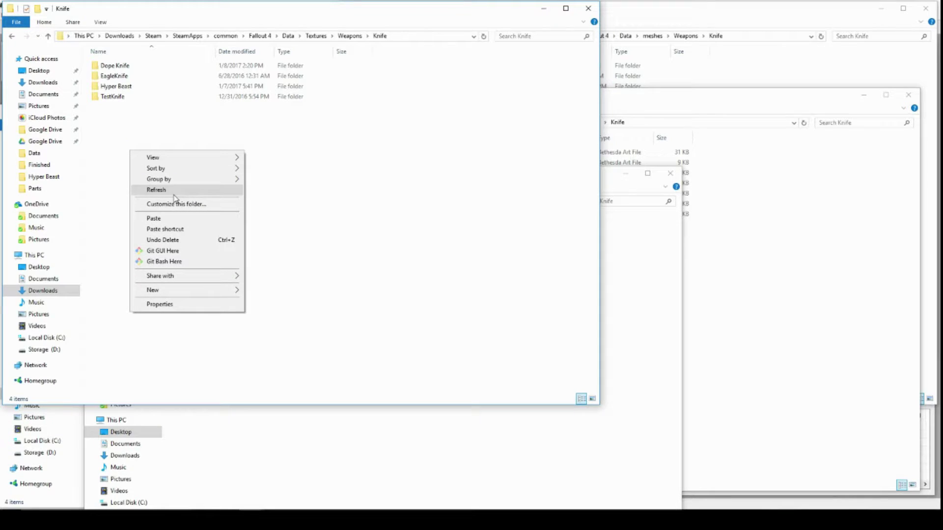
pyautogui.doubleClick(127, 67)
pyautogui.moveTo(88, 146); pyautogui.dragTo(248, 95)
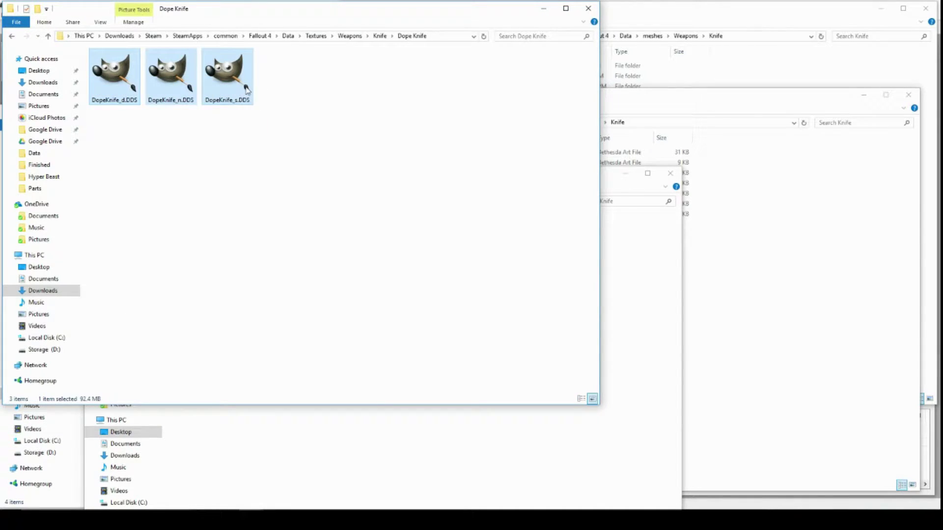
pyautogui.press('Delete')
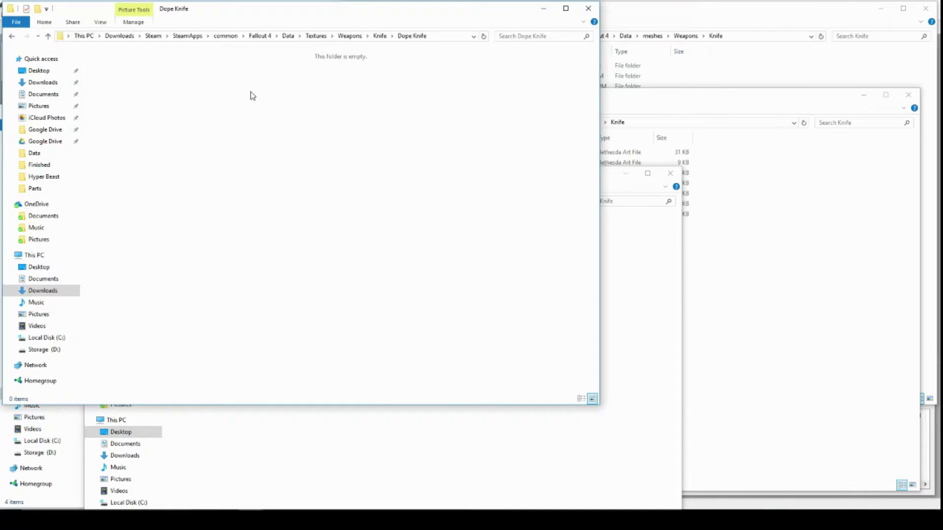
pyautogui.hotkey('ctrl', 'z')
# Rename Serration_d.DDS to Dope_d.DDS
pyautogui.click(120, 98)
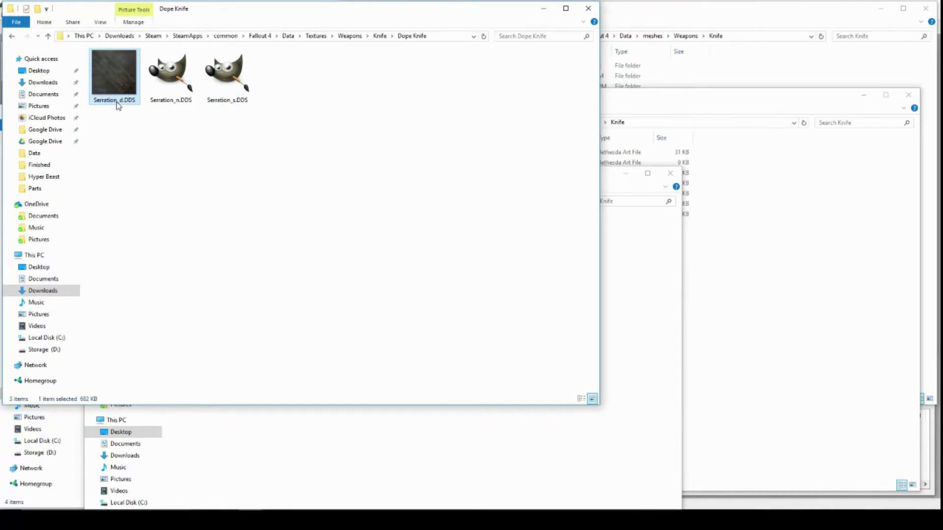
pyautogui.click(117, 101)
pyautogui.click(116, 100)
pyautogui.moveTo(116, 101); pyautogui.dragTo(72, 103)
pyautogui.write('Dope')
pyautogui.click(163, 98)
# Rename Serration_n.DDS and Serration_s.DDS to Dope_n.DDS and Dope_s.DDS
pyautogui.click(174, 100)
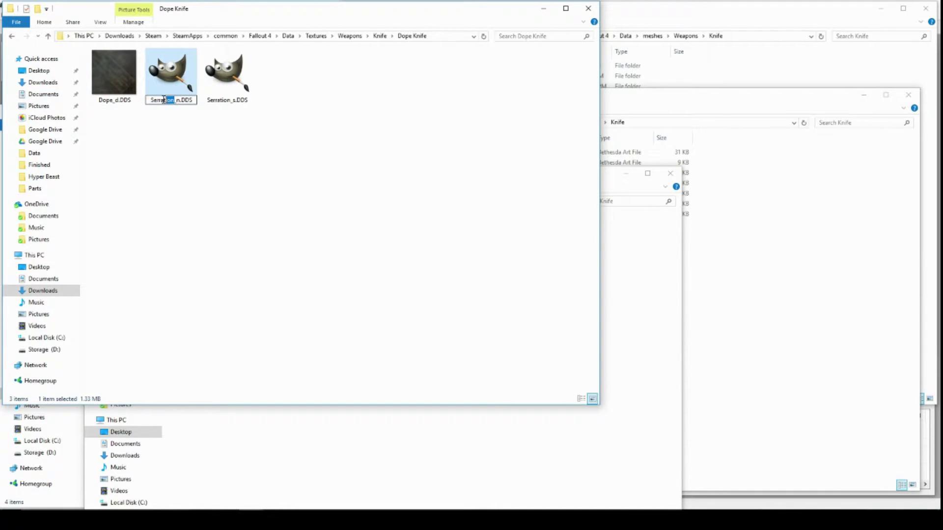
pyautogui.moveTo(173, 101); pyautogui.dragTo(93, 105)
pyautogui.write('Dope')
pyautogui.click(220, 100)
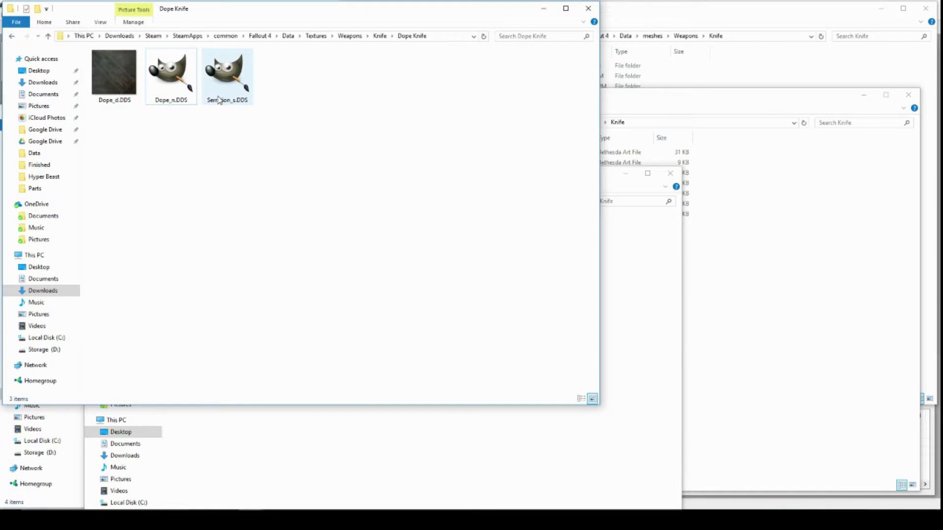
pyautogui.moveTo(232, 101); pyautogui.dragTo(166, 95)
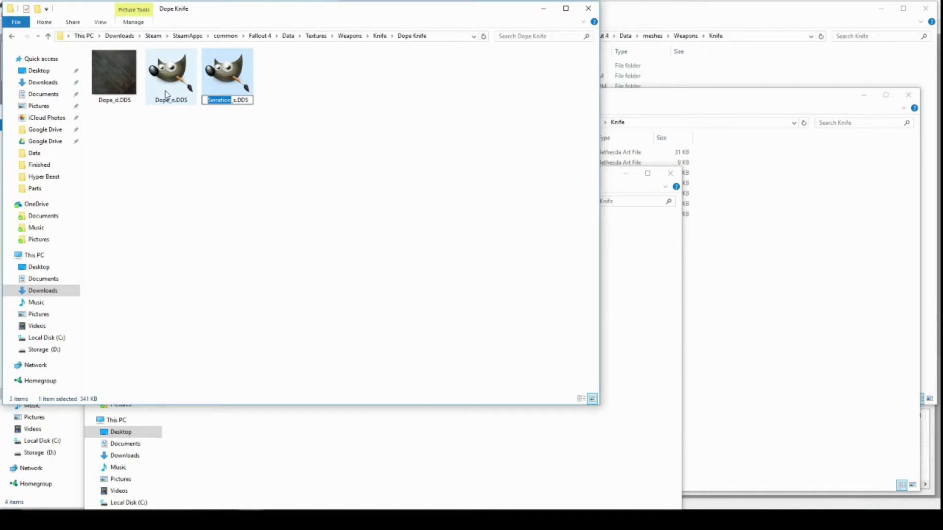
pyautogui.write('Dope')
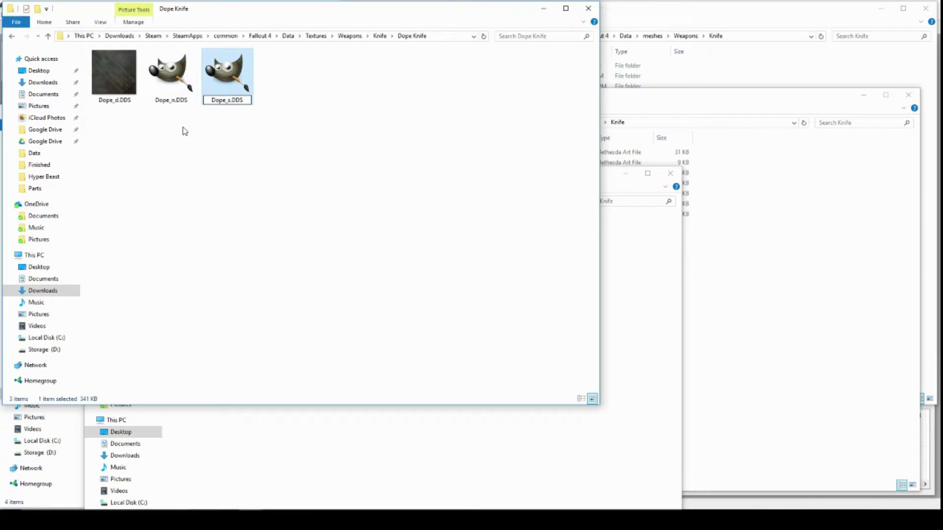
pyautogui.click(169, 120)
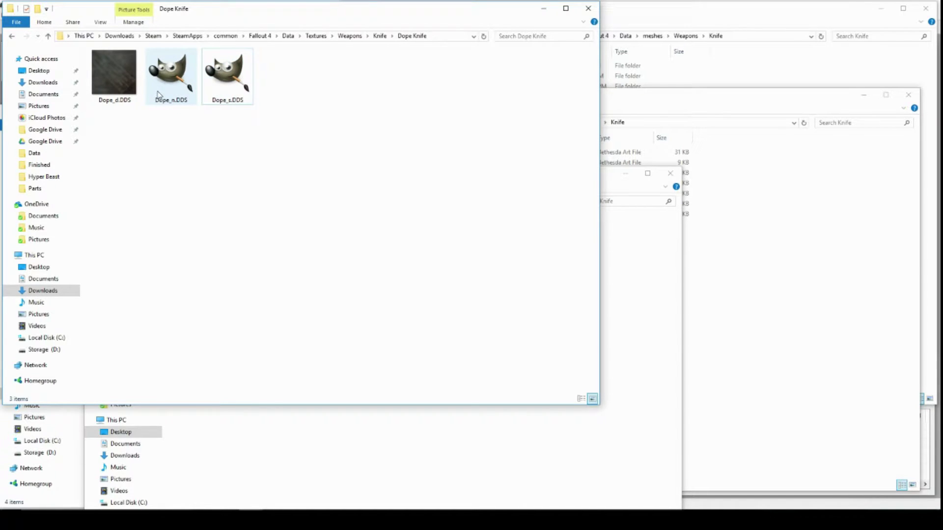
pyautogui.rightClick(114, 95)
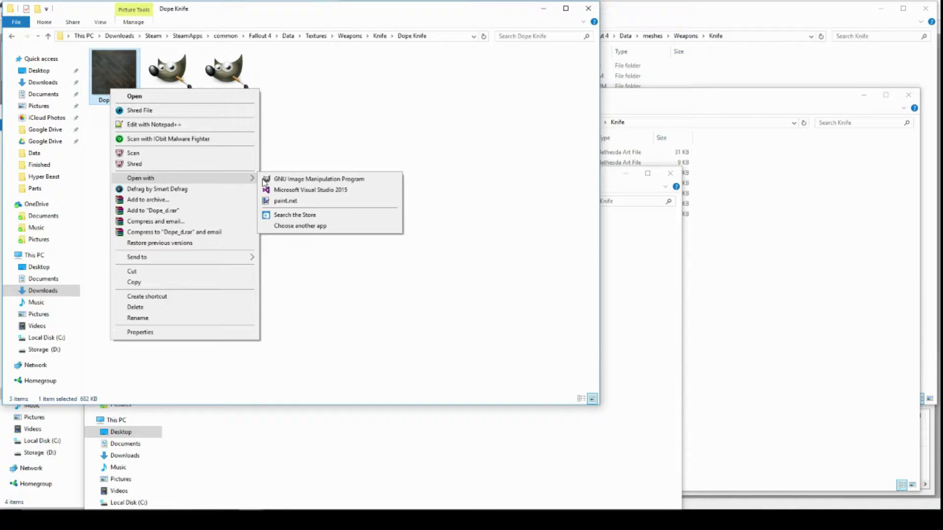
# Open Dope_d.DDS in GIMP with mipmap loading and YCoCg/AExp decoding turned off
pyautogui.click(267, 179)
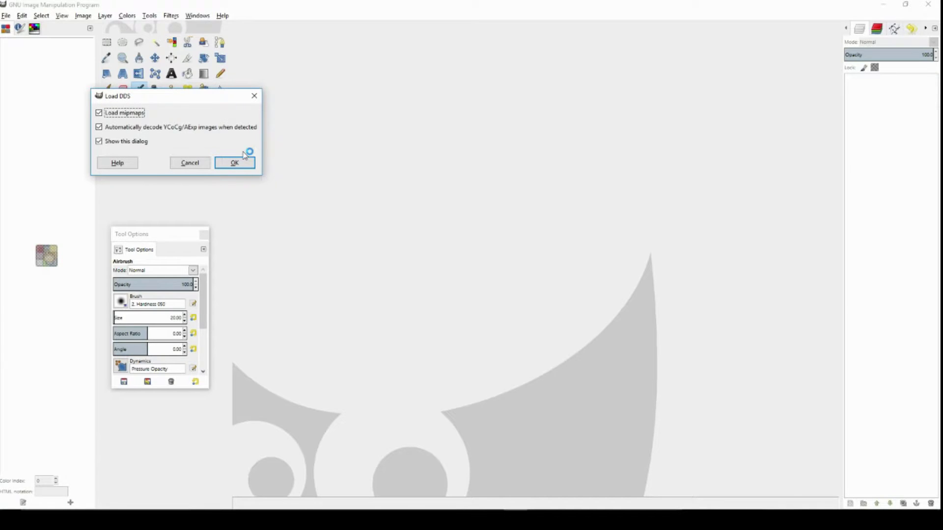
pyautogui.click(143, 112)
pyautogui.click(143, 128)
pyautogui.click(141, 142)
pyautogui.click(240, 164)
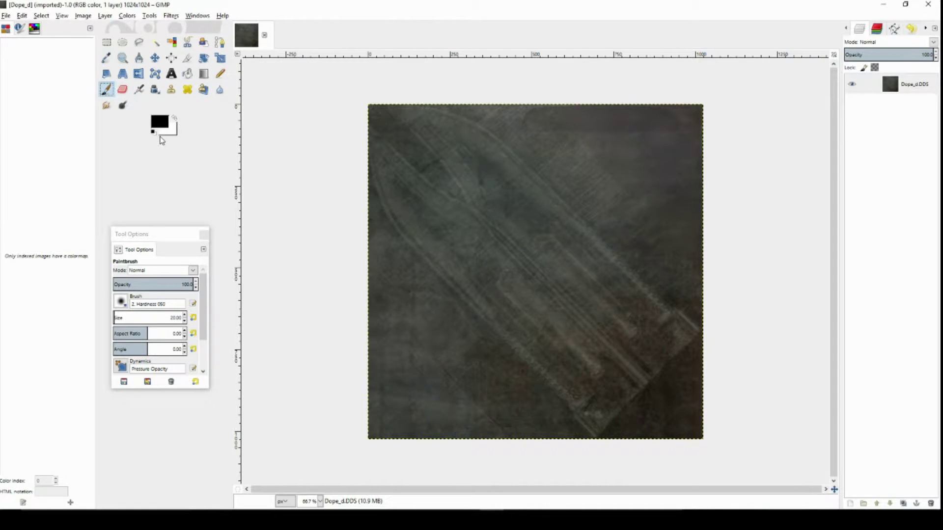
# Paint most of the texture bright red using the Acrylic 05 brush at size 433
pyautogui.click(160, 122)
pyautogui.click(382, 364)
pyautogui.click(384, 327)
pyautogui.click(426, 441)
pyautogui.click(121, 301)
pyautogui.click(148, 330)
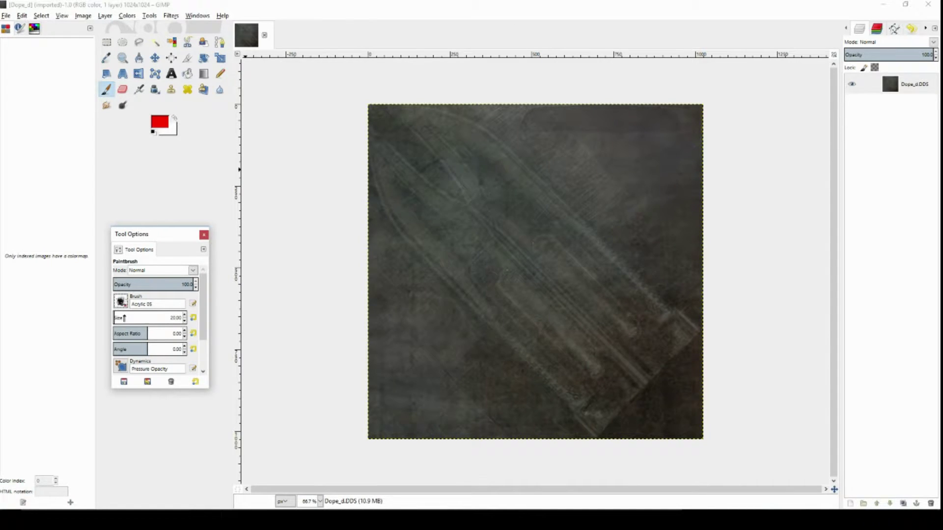
pyautogui.moveTo(124, 318)
pyautogui.mouseDown()
pyautogui.moveTo(156, 318)
pyautogui.moveTo(143, 318)
pyautogui.mouseUp()
pyautogui.moveTo(388, 213)
pyautogui.mouseDown()
pyautogui.moveTo(544, 189)
pyautogui.moveTo(484, 420)
pyautogui.moveTo(455, 383)
pyautogui.mouseUp()
# Overwrite Dope_d.DDS with the red version and quit GIMP, discarding changes
pyautogui.click(6, 16)
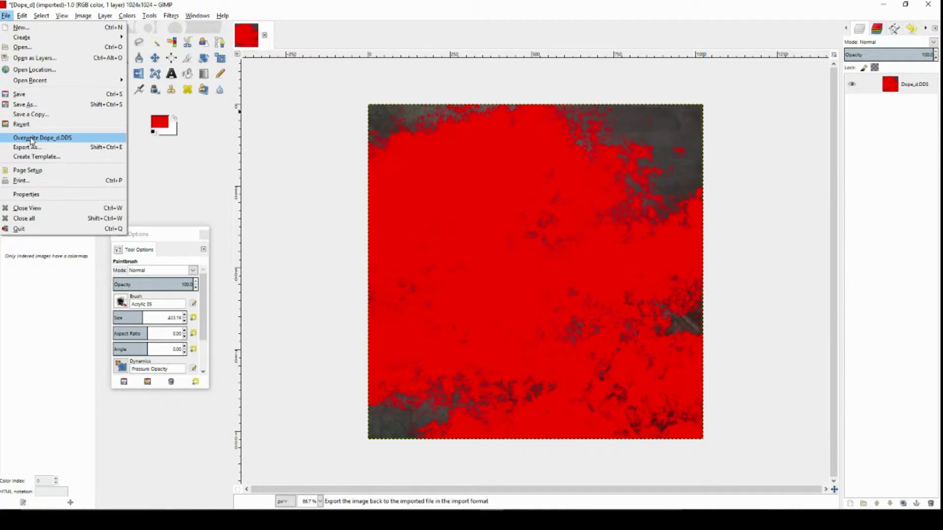
pyautogui.click(31, 142)
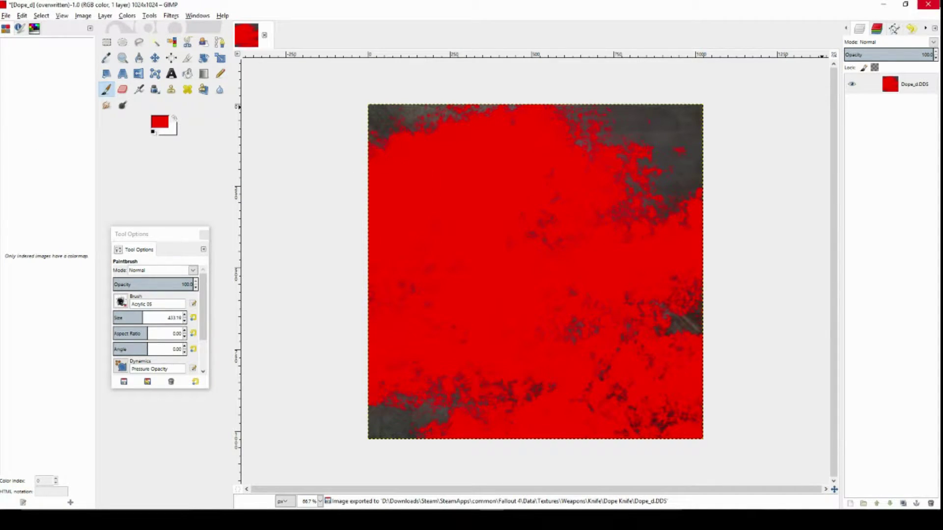
pyautogui.click(928, 5)
pyautogui.click(216, 246)
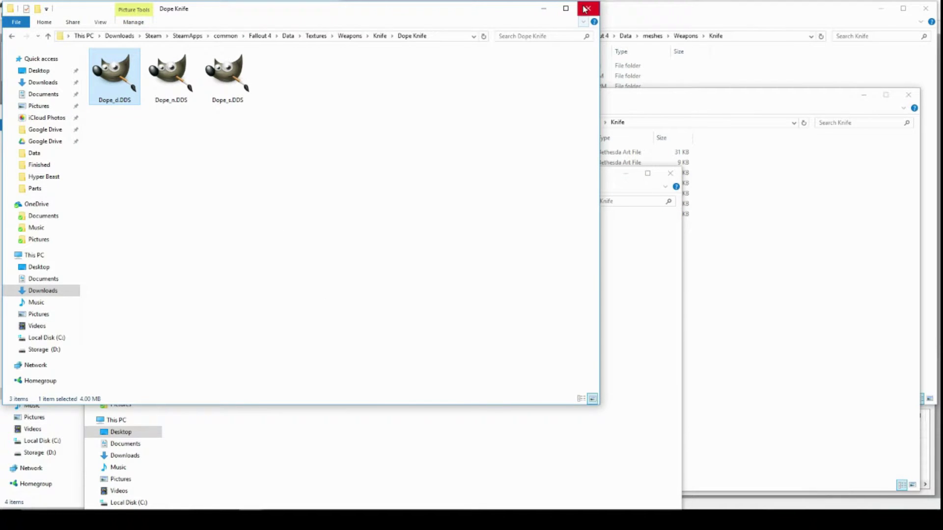
# Copy Serration.nif from the desktop knife meshes folder
pyautogui.click(588, 9)
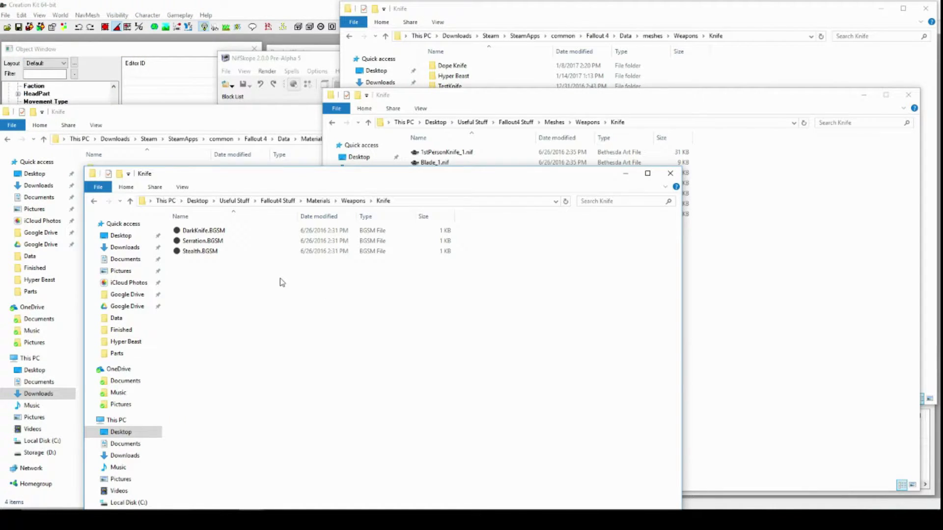
pyautogui.click(473, 106)
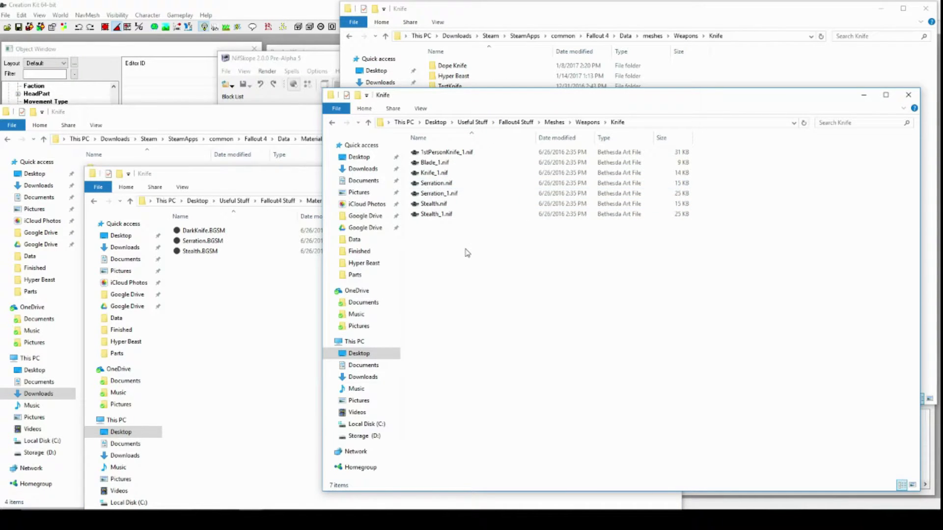
pyautogui.rightClick(441, 185)
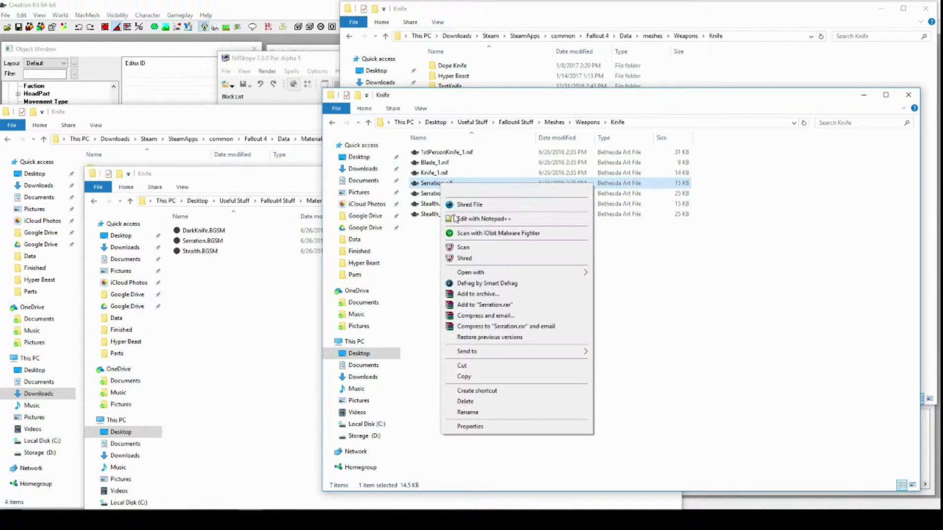
pyautogui.click(464, 377)
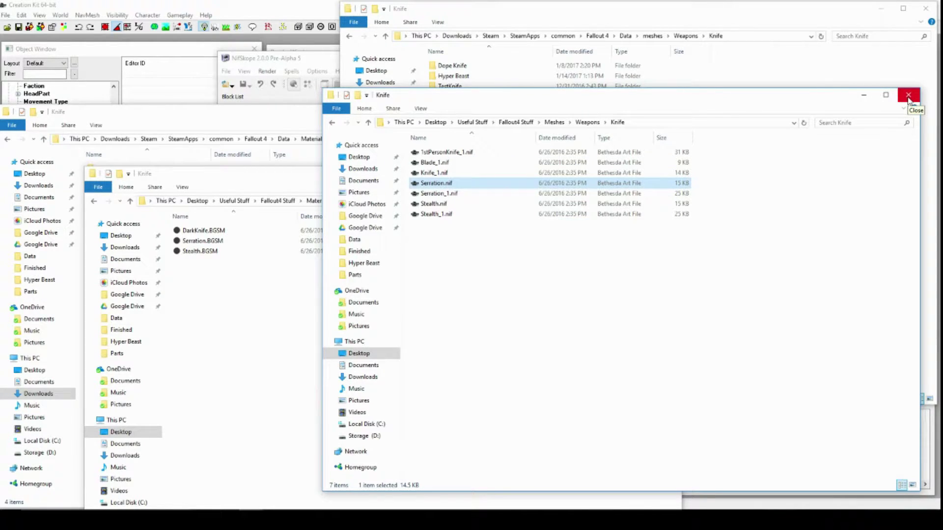
# Preview Serration.nif in NifSkope, rotating the knife horizontal, then close the viewer
pyautogui.click(311, 63)
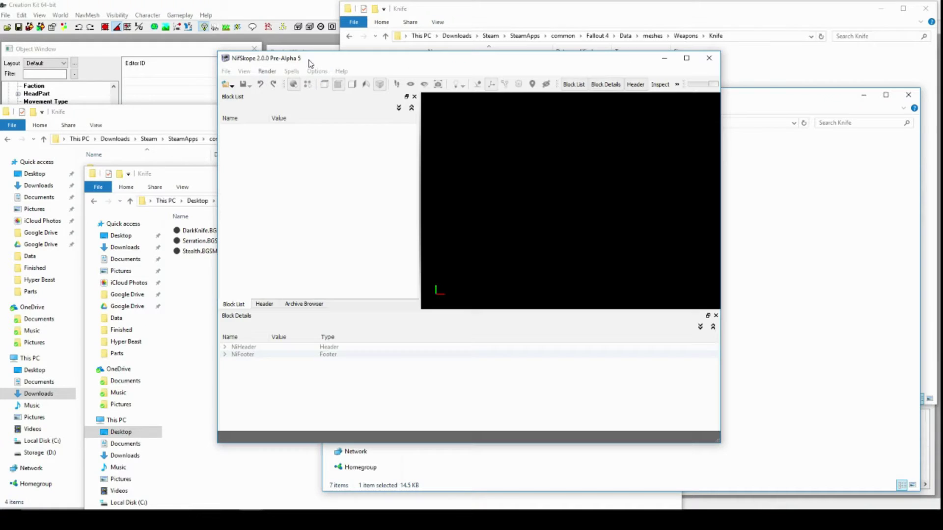
pyautogui.moveTo(483, 65); pyautogui.dragTo(316, 77)
pyautogui.click(633, 253)
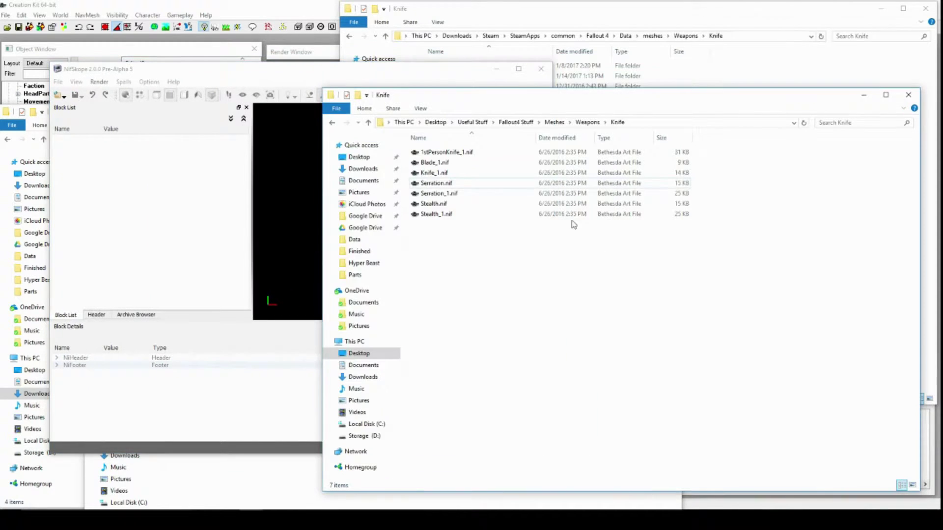
pyautogui.moveTo(493, 181); pyautogui.dragTo(283, 196)
pyautogui.click(432, 183)
pyautogui.moveTo(432, 183); pyautogui.dragTo(282, 197)
pyautogui.moveTo(288, 155); pyautogui.dragTo(370, 204)
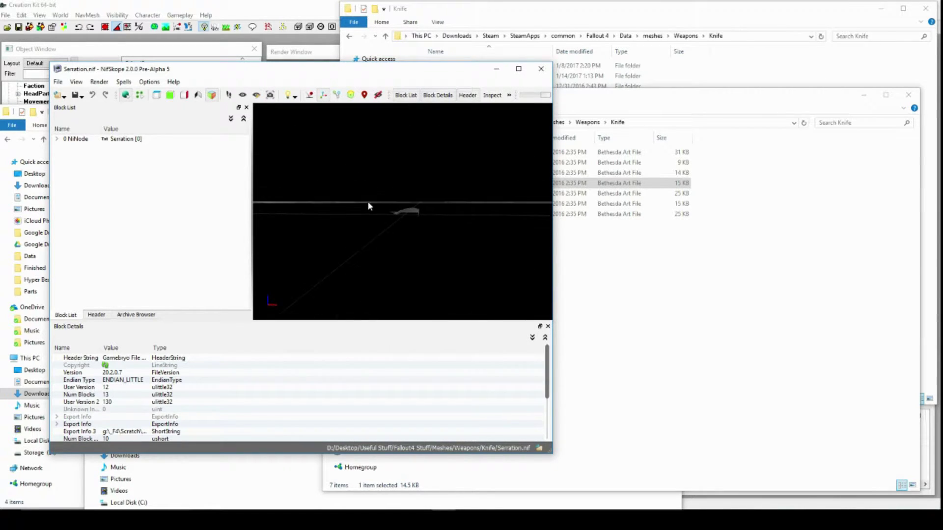
pyautogui.click(541, 69)
# Copy Serration.nif and open the game's Dope Knife meshes folder
pyautogui.rightClick(448, 183)
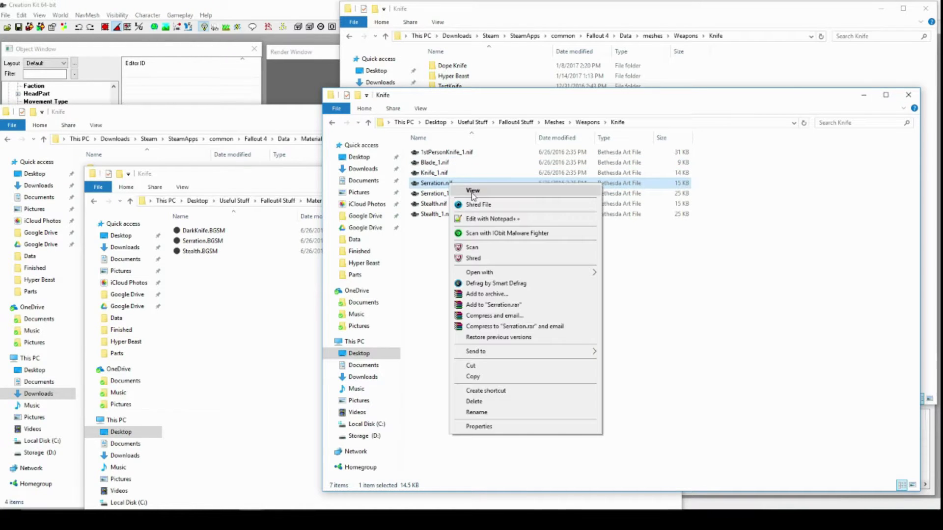
pyautogui.click(473, 376)
pyautogui.click(909, 95)
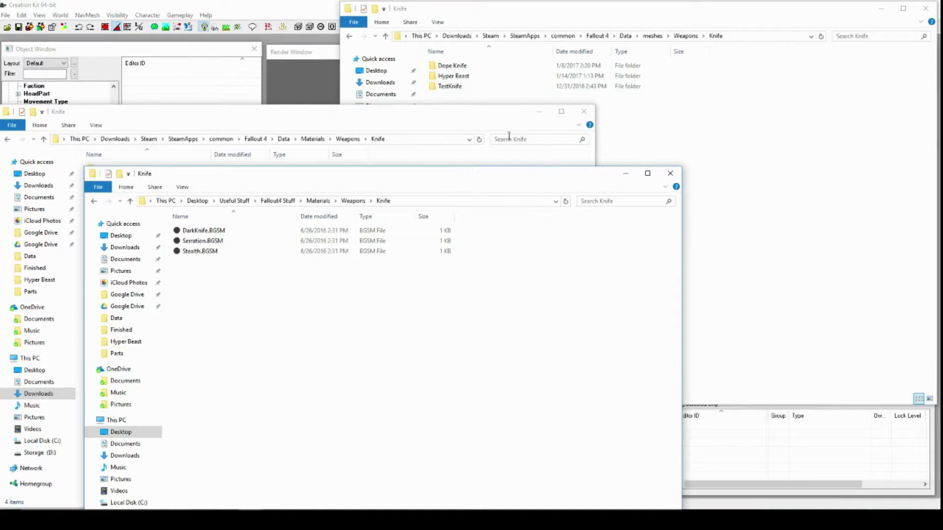
pyautogui.click(461, 5)
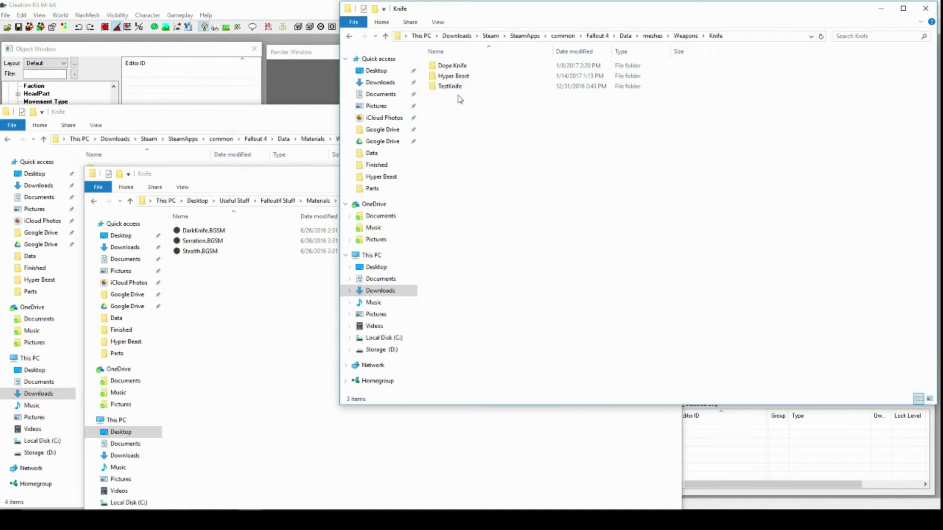
pyautogui.doubleClick(449, 66)
# Replace the three old Dope Knife meshes with Serration.nif renamed to Dope.nif
pyautogui.moveTo(436, 124); pyautogui.dragTo(447, 62)
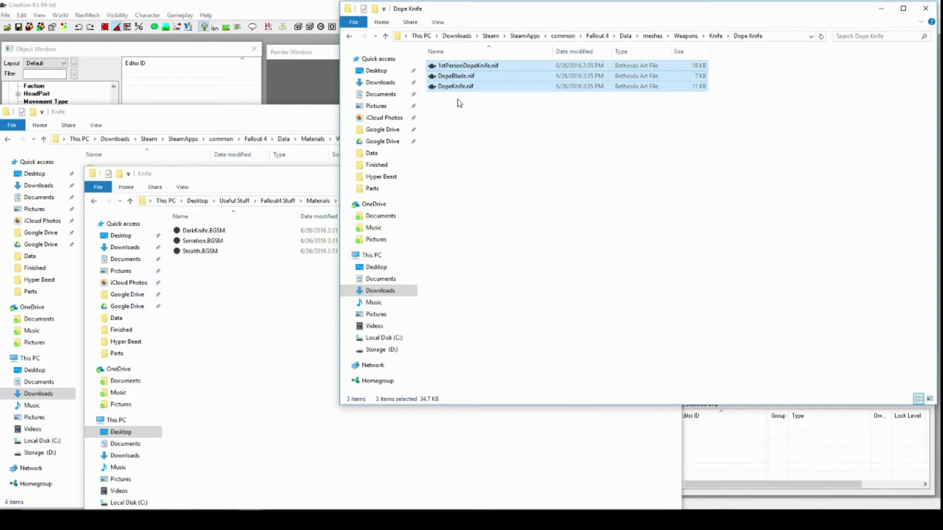
pyautogui.press('Delete')
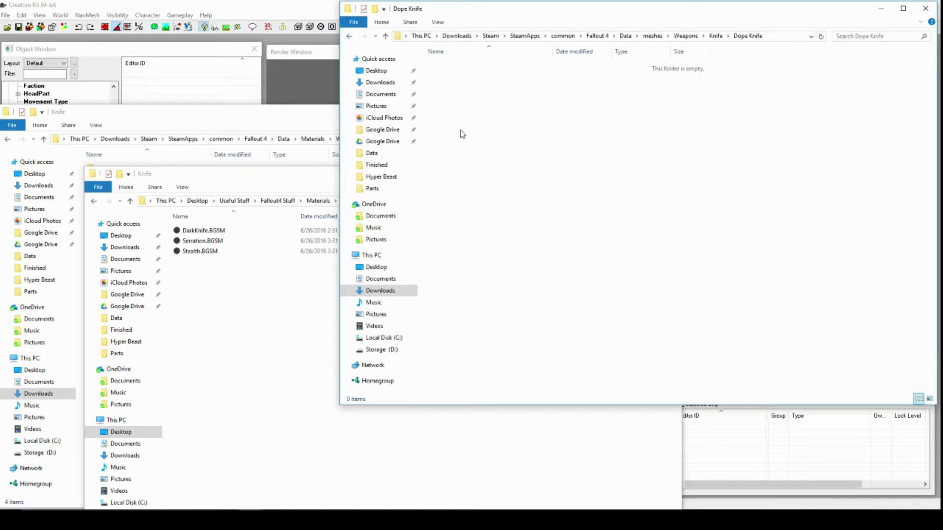
pyautogui.hotkey('ctrl', 'v')
pyautogui.click(463, 65)
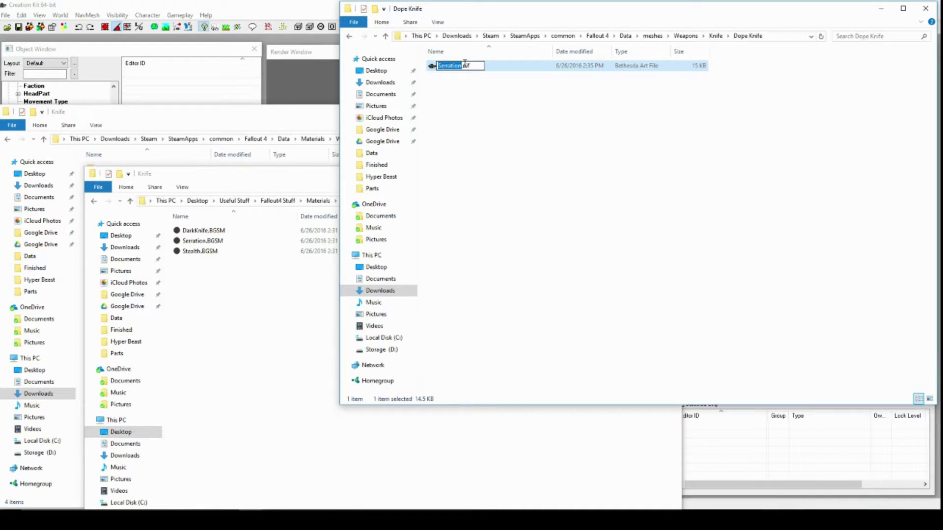
pyautogui.write('Dope')
pyautogui.click(491, 130)
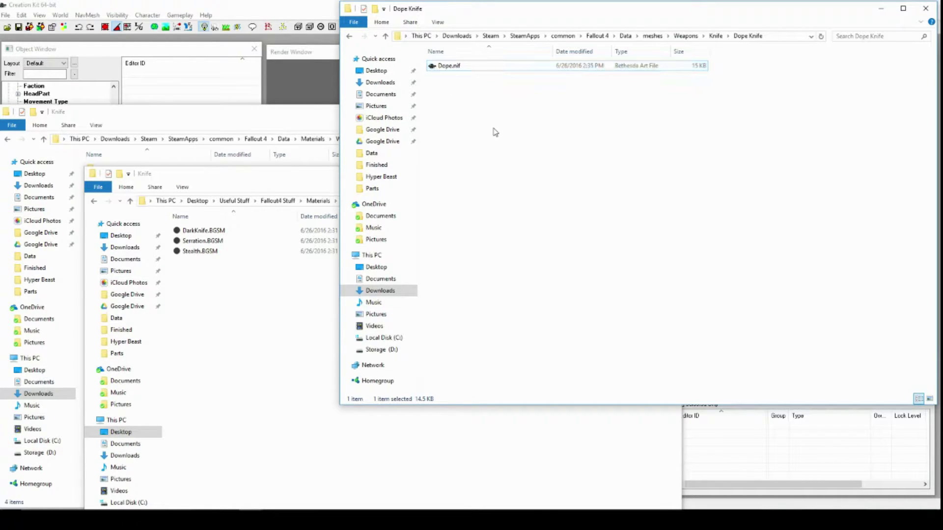
# Open the Dope Knife materials folder and delete the old DopeKnife.BGSM
pyautogui.click(926, 9)
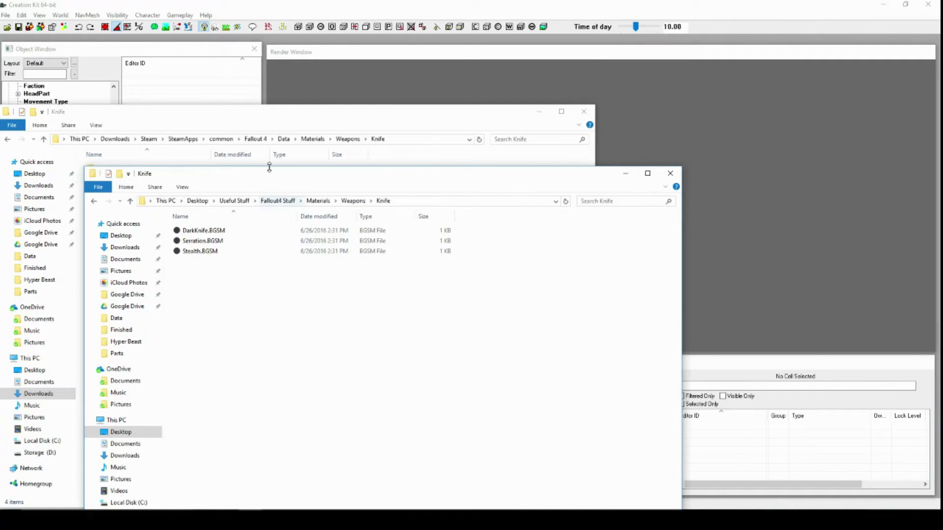
pyautogui.moveTo(271, 173); pyautogui.dragTo(464, 140)
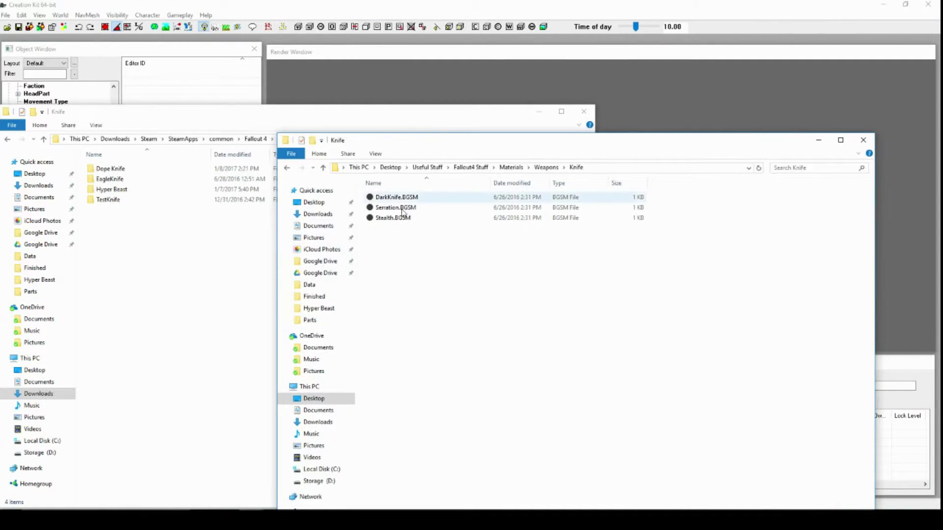
pyautogui.doubleClick(109, 169)
pyautogui.click(95, 171)
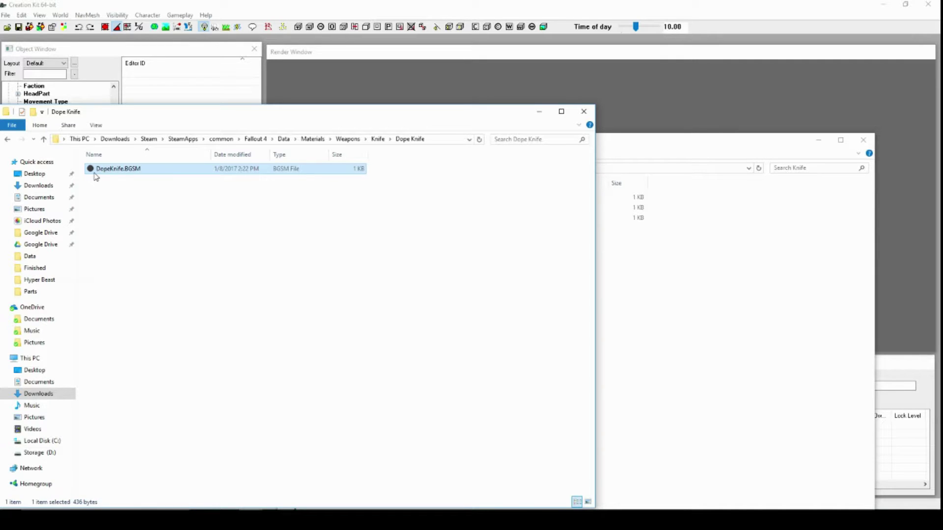
pyautogui.press('Delete')
pyautogui.hotkey('alt', 'Tab')
# Paste a copy of Serration.BGSM into the Dope Knife materials folder
pyautogui.click(396, 211)
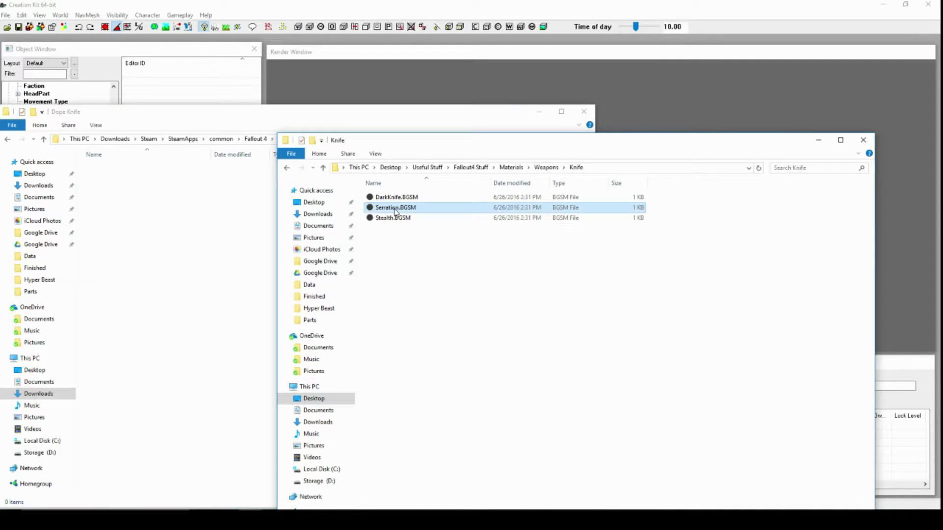
pyautogui.rightClick(393, 213)
pyautogui.click(415, 402)
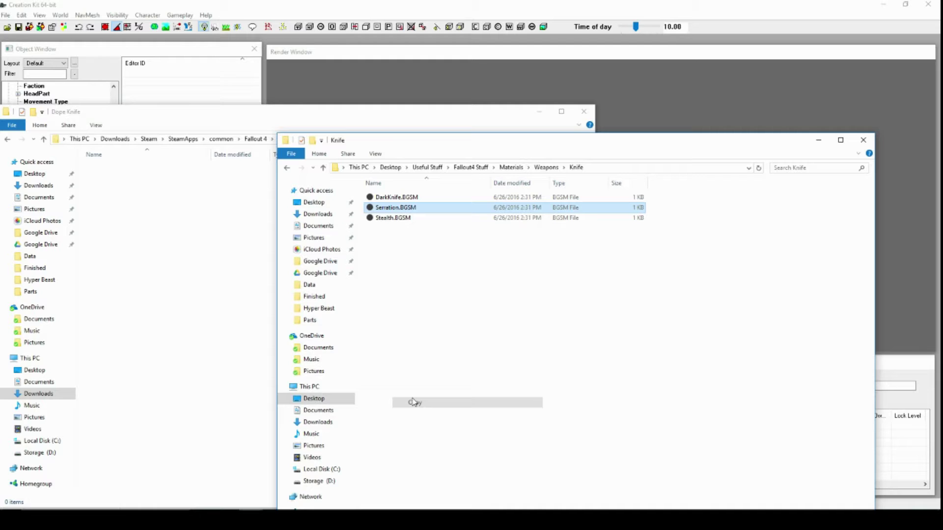
pyautogui.click(201, 309)
pyautogui.hotkey('ctrl', 'v')
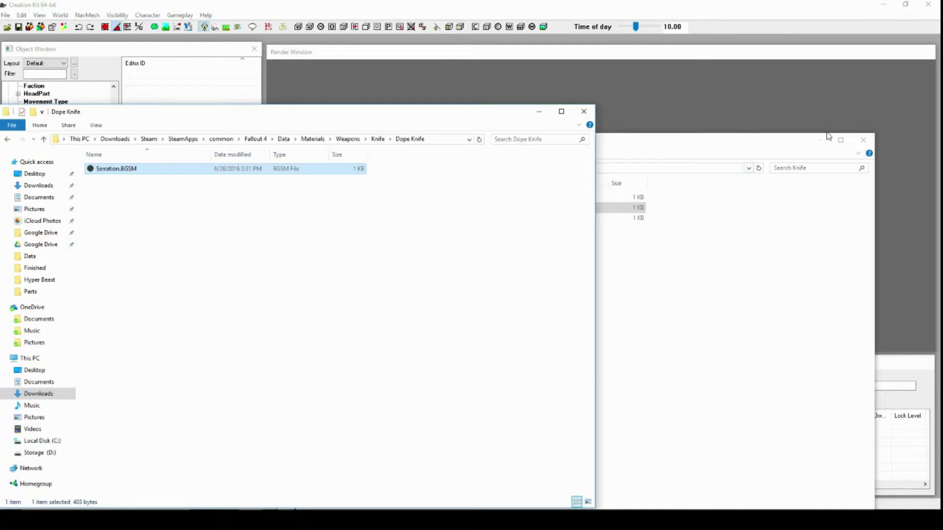
pyautogui.click(863, 140)
pyautogui.rightClick(114, 172)
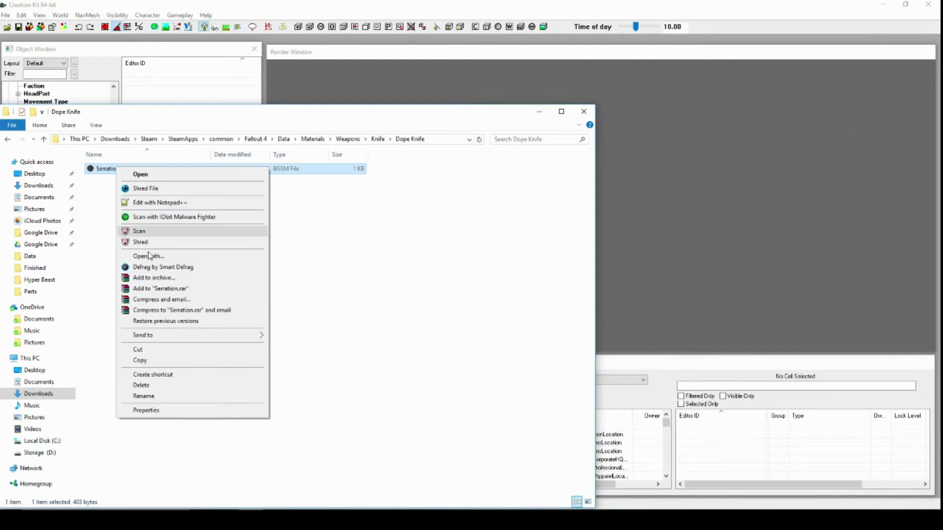
pyautogui.press('Escape')
pyautogui.click(128, 171)
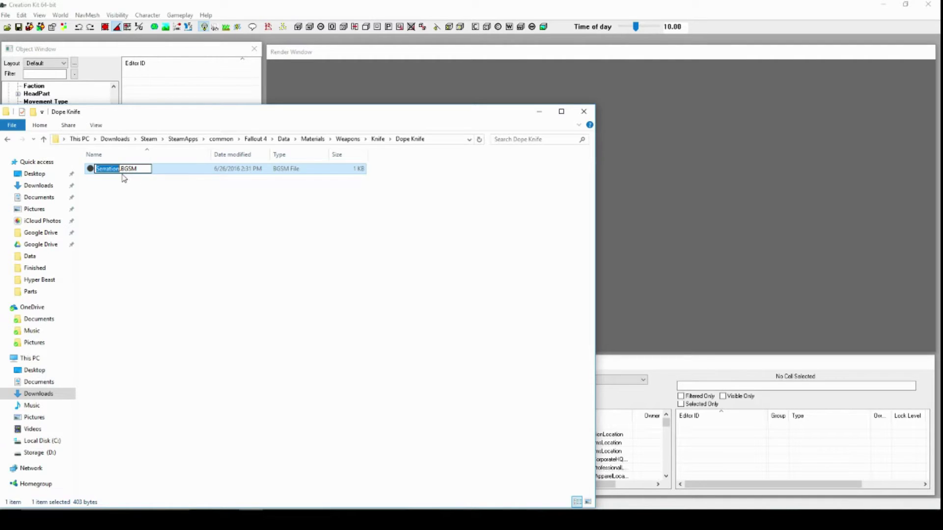
# Rename the pasted material to Dope.BGSM and open it in the Material Editor
pyautogui.write('Dope')
pyautogui.click(186, 199)
pyautogui.click(114, 175)
pyautogui.doubleClick(114, 172)
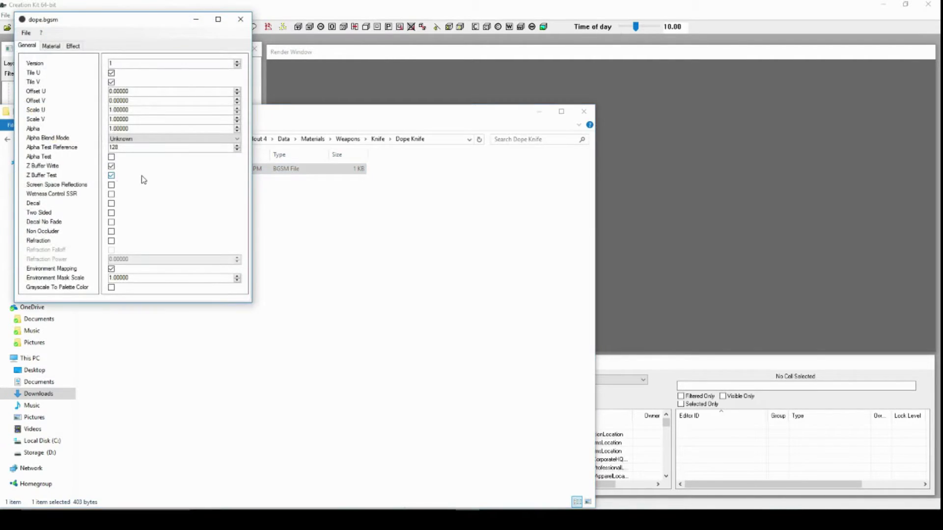
pyautogui.moveTo(143, 28); pyautogui.dragTo(551, 143)
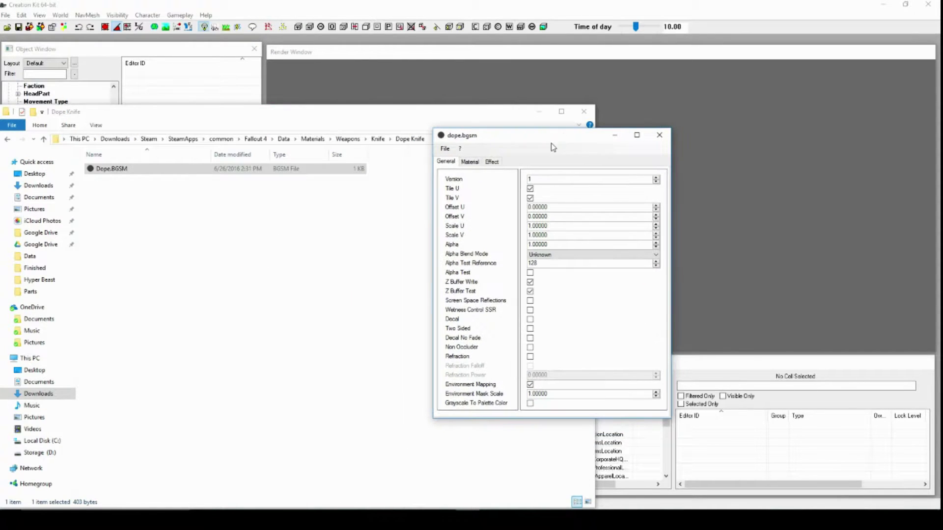
# Set the diffuse texture to Dope Knife\Dope_d.DDS
pyautogui.click(469, 162)
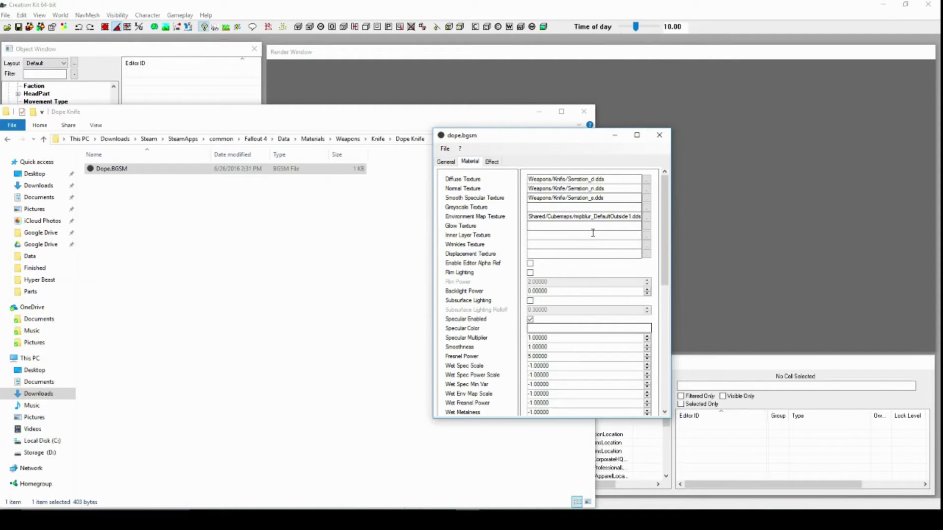
pyautogui.click(606, 180)
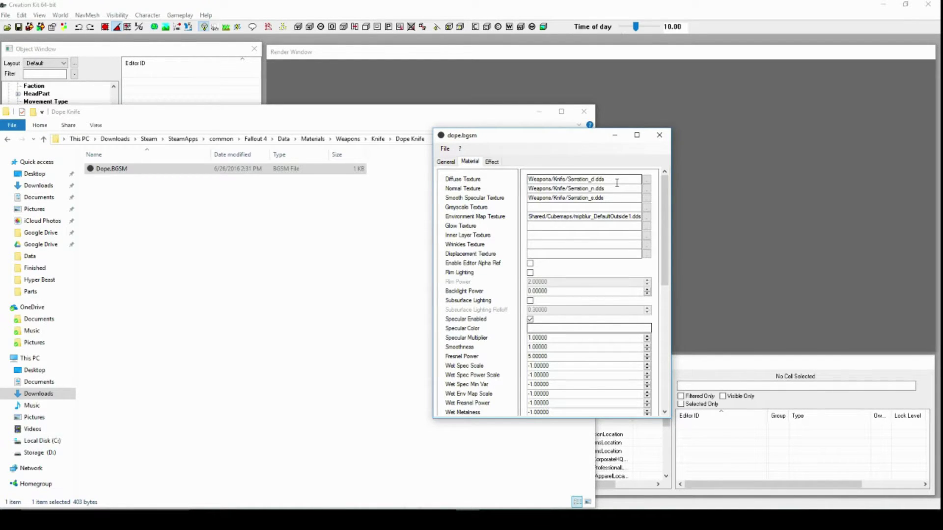
pyautogui.click(647, 179)
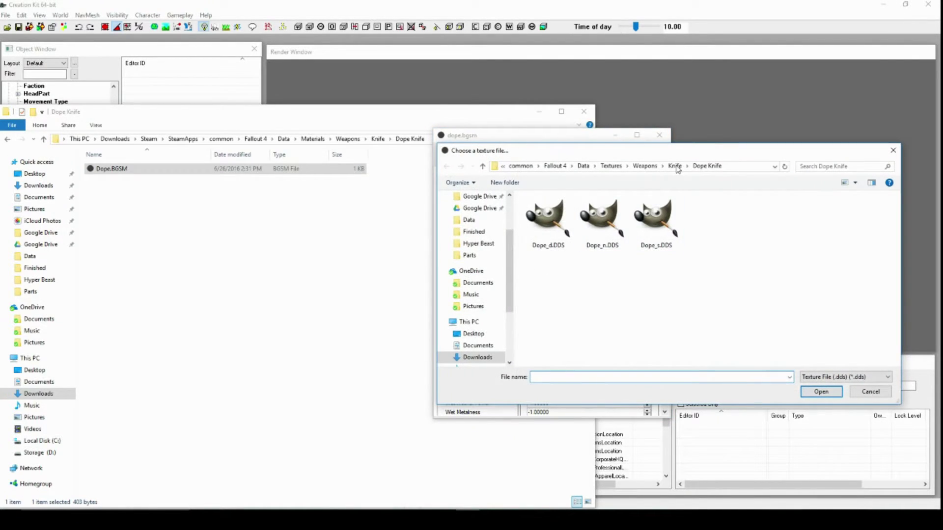
pyautogui.click(674, 167)
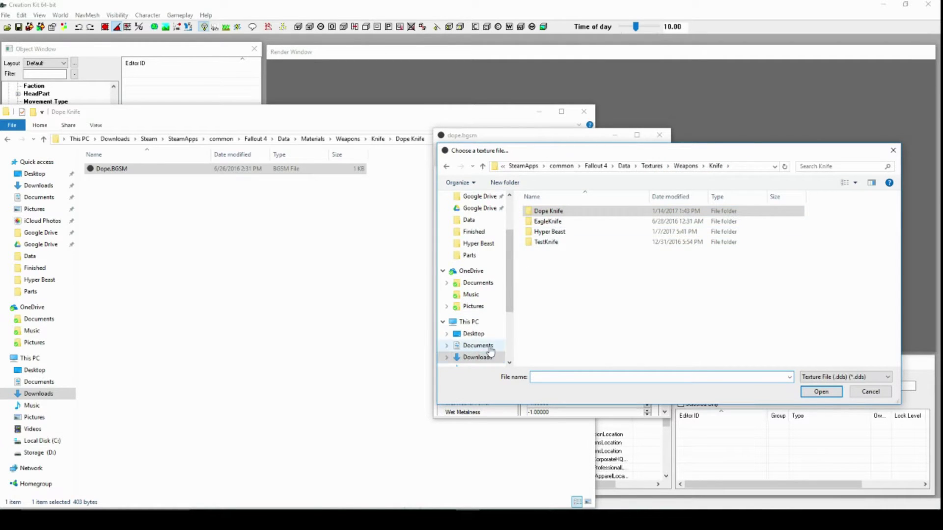
pyautogui.doubleClick(577, 212)
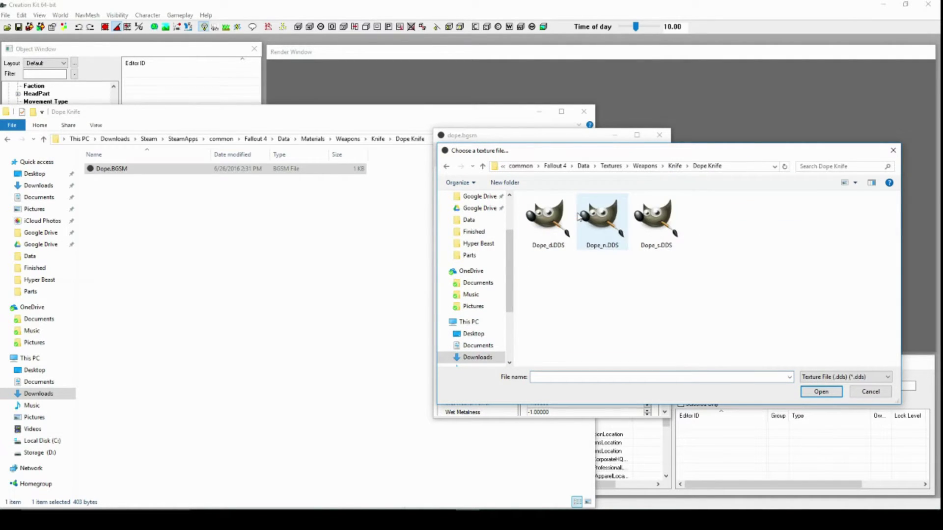
pyautogui.click(557, 241)
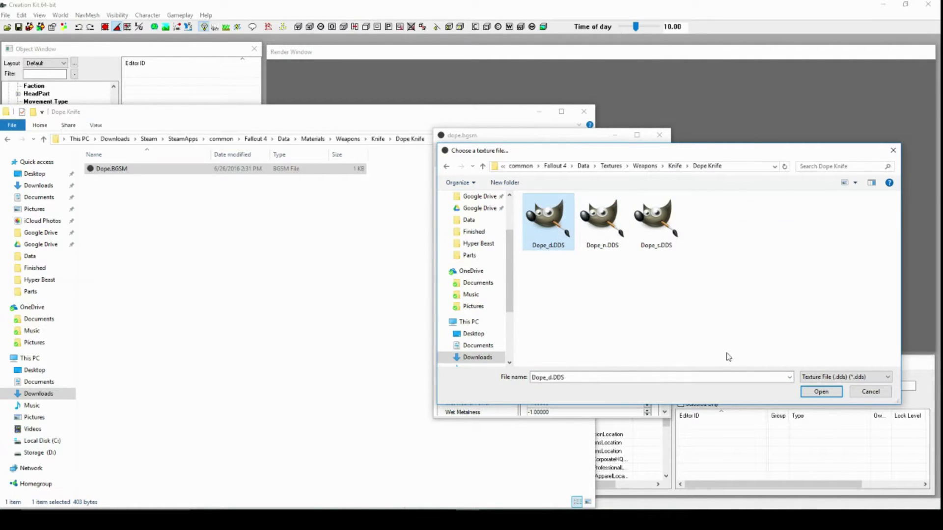
pyautogui.click(820, 391)
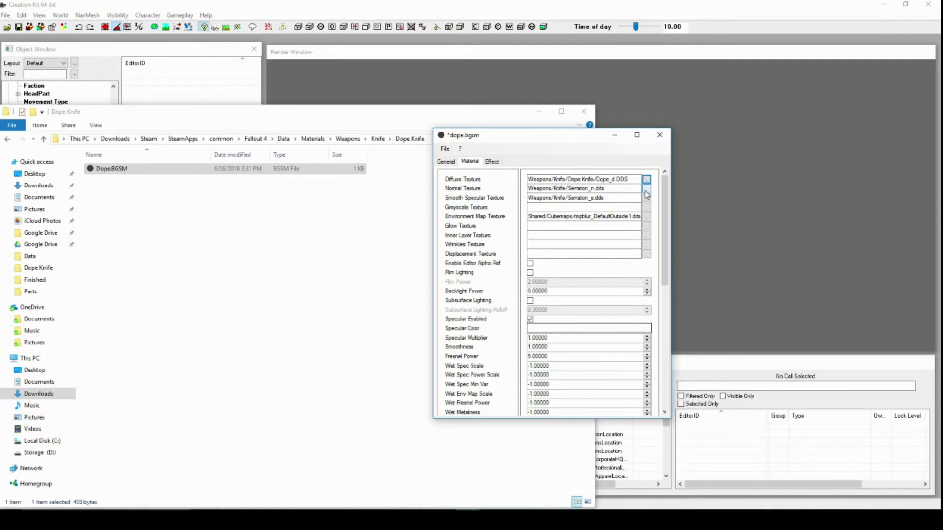
# Set the normal and smooth specular textures to Dope_n.DDS and Dope_s.DDS
pyautogui.click(646, 191)
pyautogui.click(600, 219)
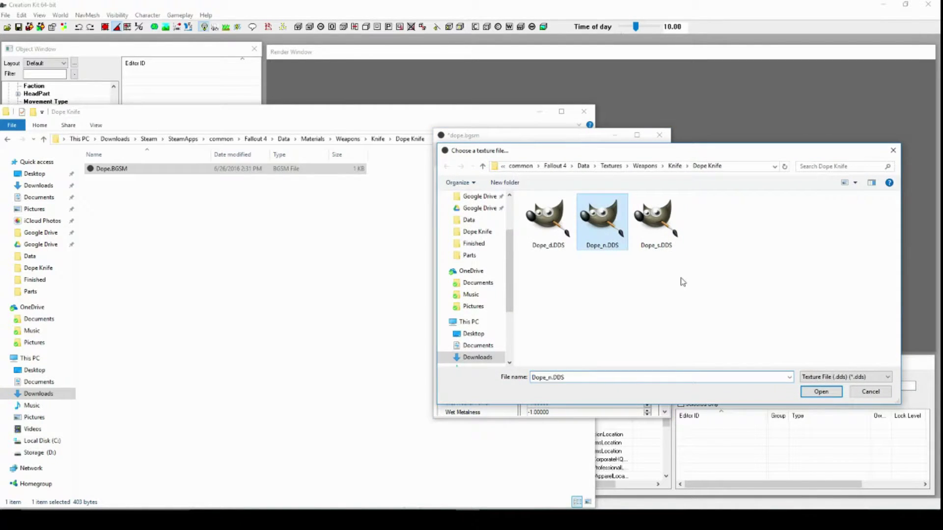
pyautogui.click(819, 396)
pyautogui.click(647, 202)
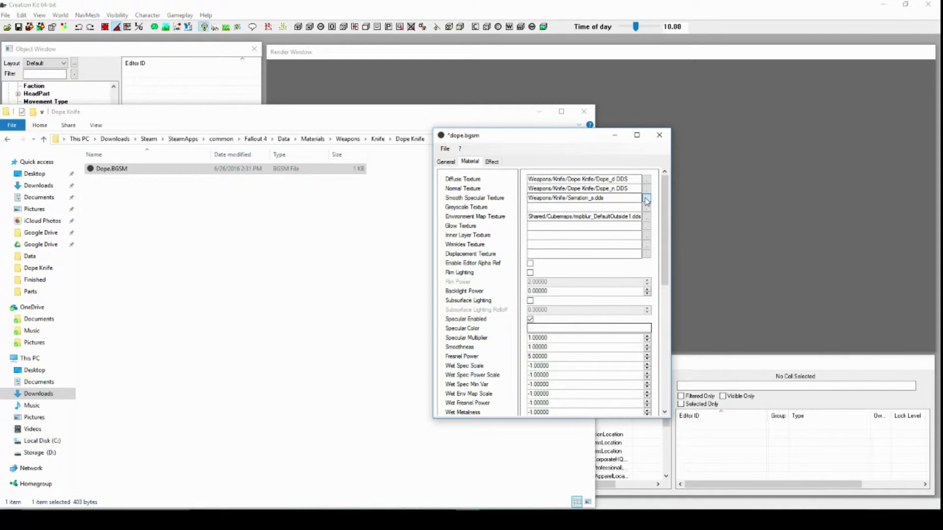
pyautogui.click(661, 229)
pyautogui.click(821, 392)
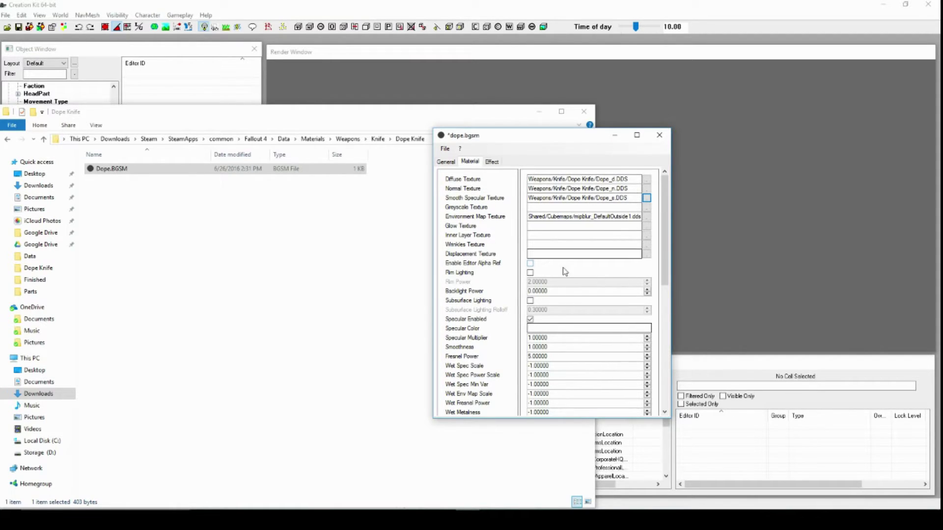
# Save the material as Dope.BGSM and close the Material Editor
pyautogui.scroll(-2, 590, 255)
pyautogui.scroll(-6, 590, 278)
pyautogui.scroll(3, 585, 276)
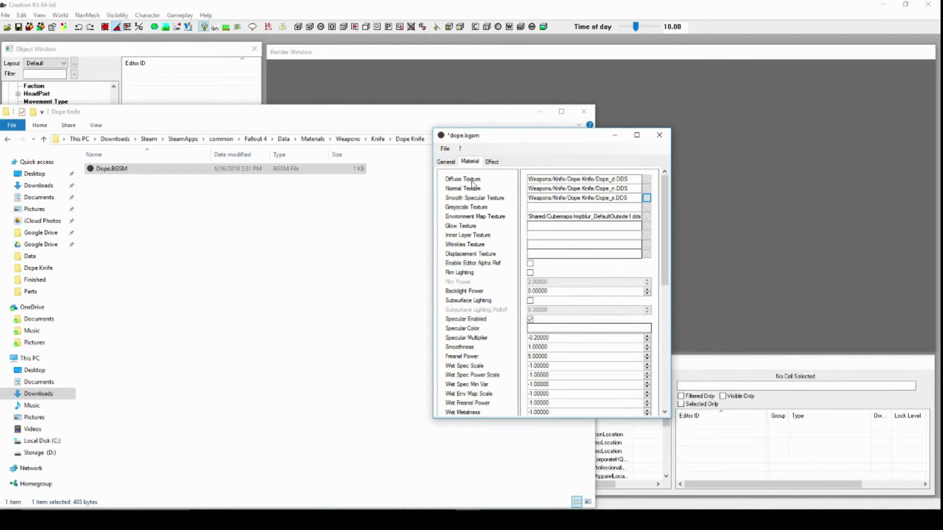
pyautogui.click(445, 148)
pyautogui.click(468, 182)
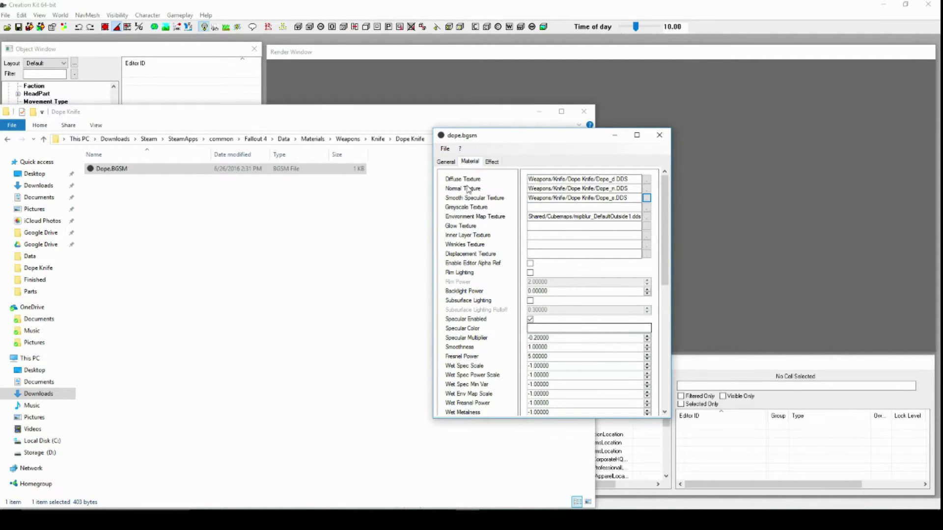
pyautogui.click(446, 162)
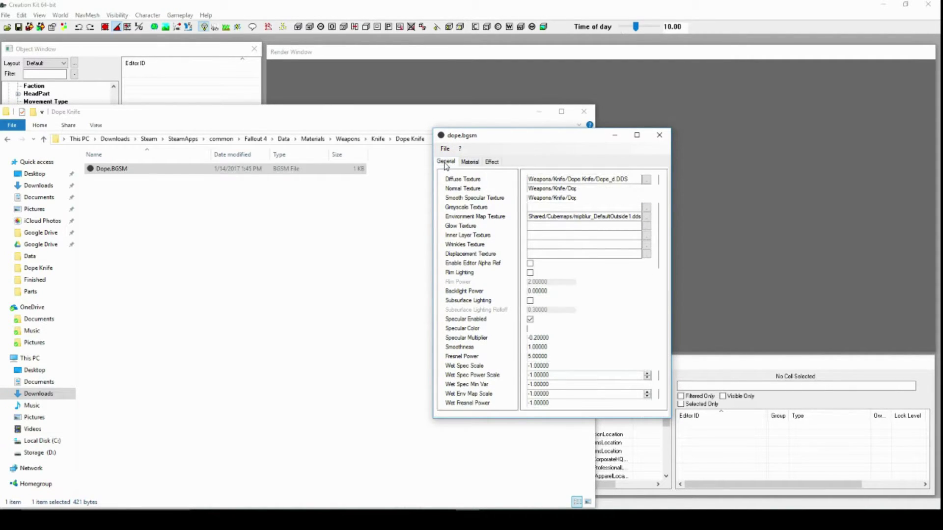
pyautogui.click(659, 135)
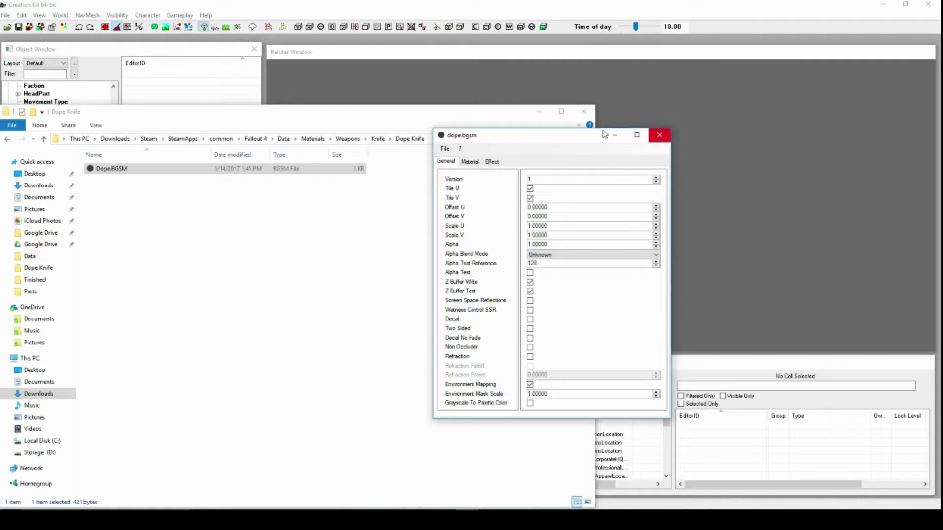
pyautogui.click(659, 136)
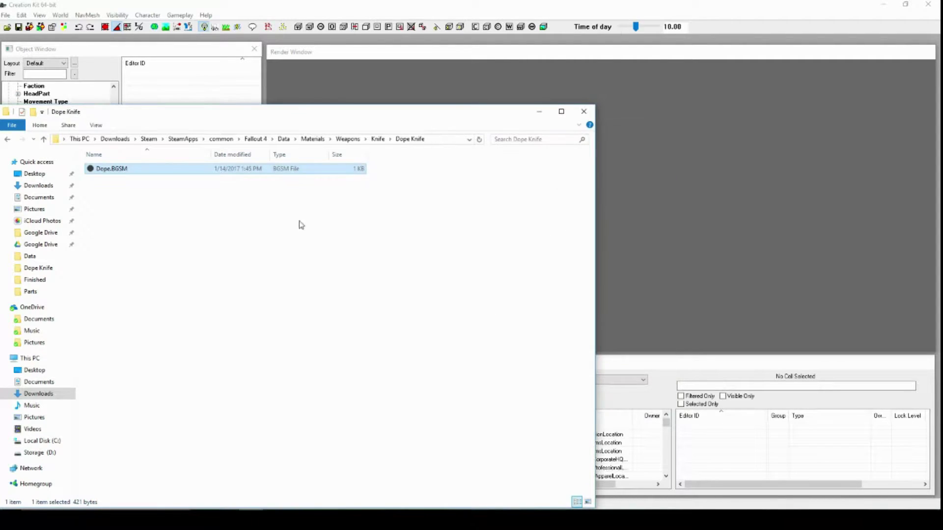
# Close File Explorer, scroll the Object Window to the top, and filter it by 'knife'
pyautogui.click(584, 113)
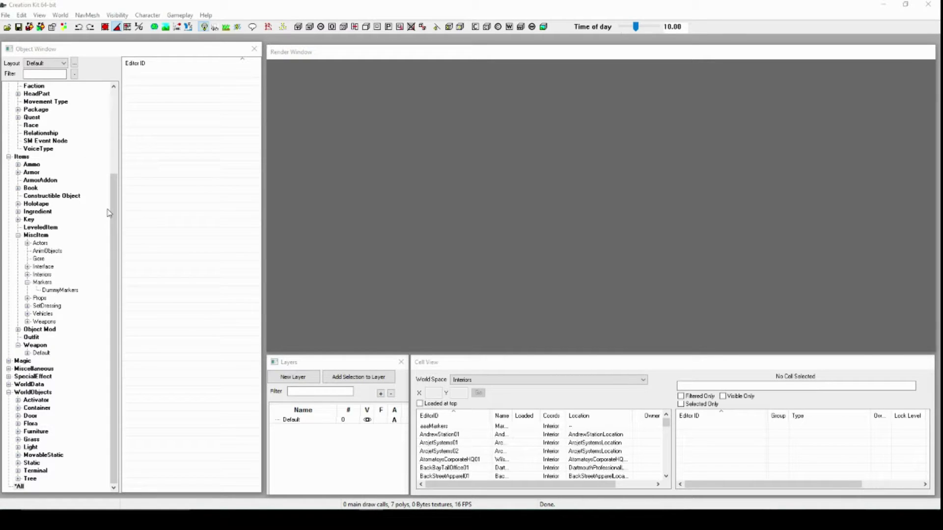
pyautogui.moveTo(110, 214); pyautogui.dragTo(117, 140)
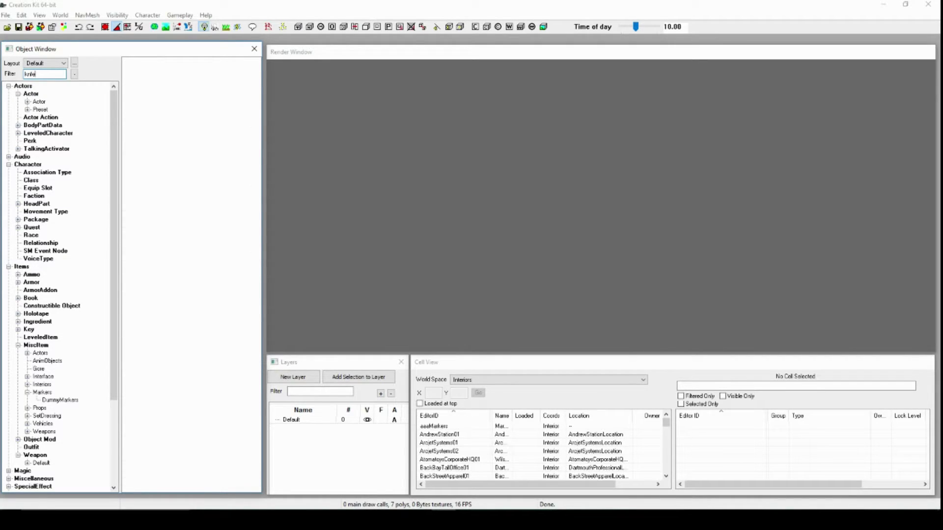
pyautogui.press('BackSpace')
pyautogui.press('BackSpace')
pyautogui.press('BackSpace')
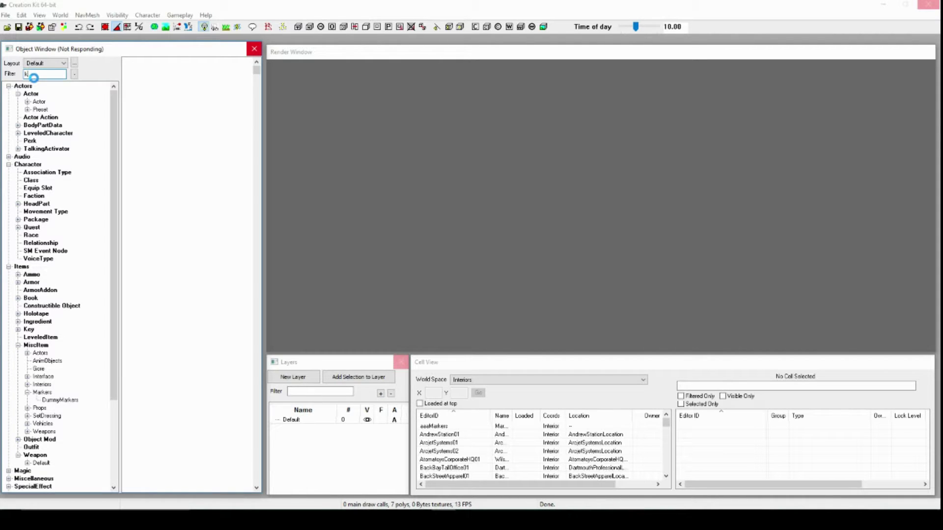
pyautogui.write('nife')
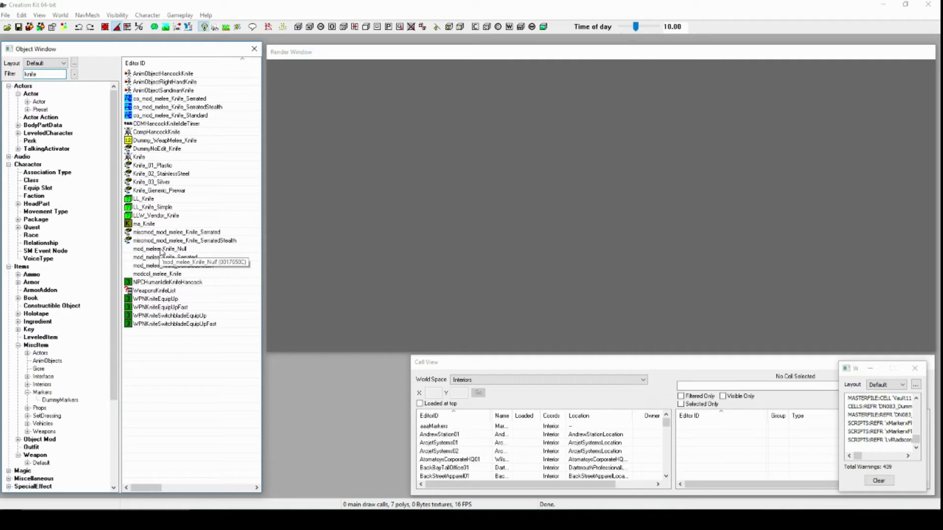
# Edit miscmod_mod_melee_Knife_SerratedStealth, changing its ID to ..._Knife_Dope and name to Dope Knife Mod
pyautogui.rightClick(172, 240)
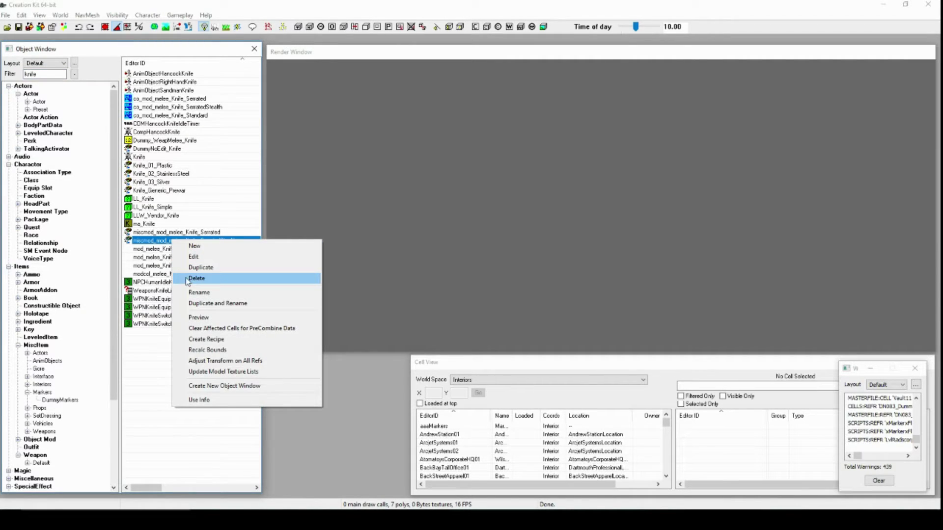
pyautogui.click(194, 257)
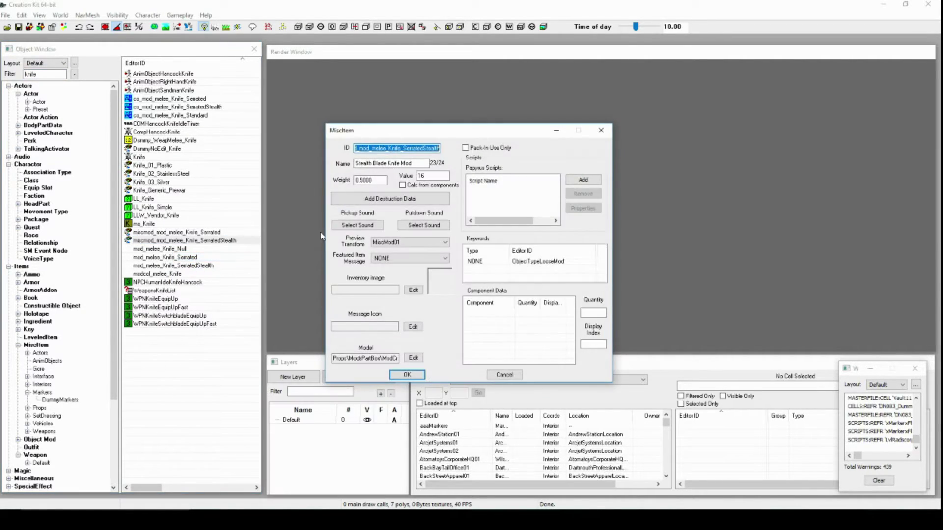
pyautogui.moveTo(403, 148); pyautogui.dragTo(502, 155)
pyautogui.write('Dope')
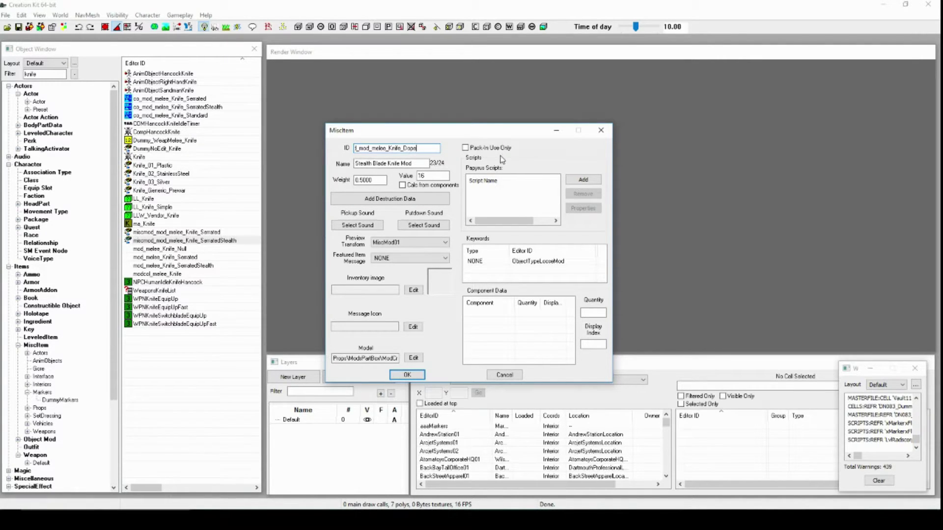
pyautogui.moveTo(385, 164); pyautogui.dragTo(354, 163)
pyautogui.write('D')
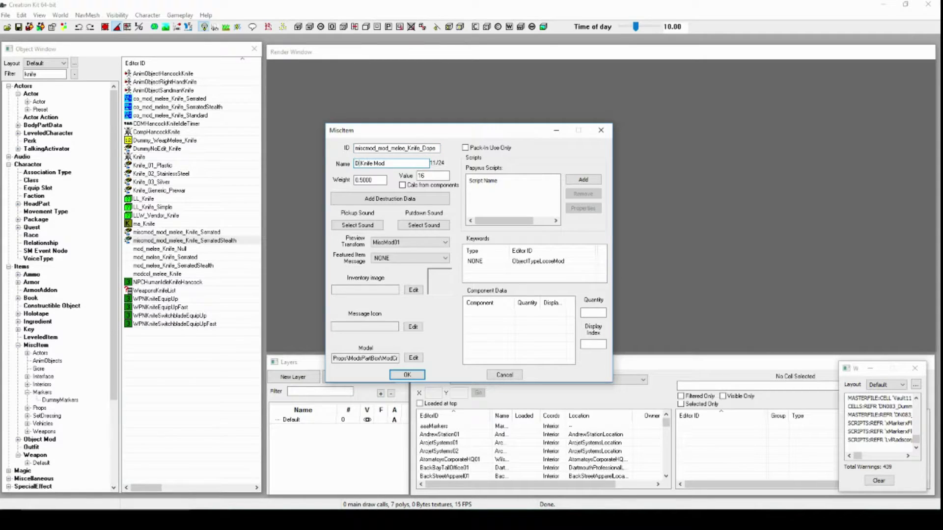
pyautogui.write('ope')
# Check the model preview, then save the item as a new form
pyautogui.click(413, 358)
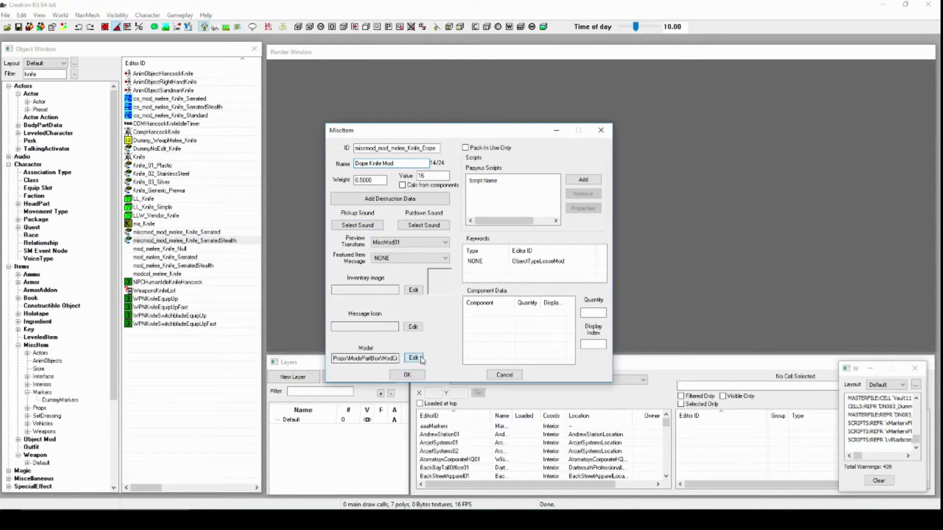
pyautogui.moveTo(609, 141); pyautogui.dragTo(555, 184)
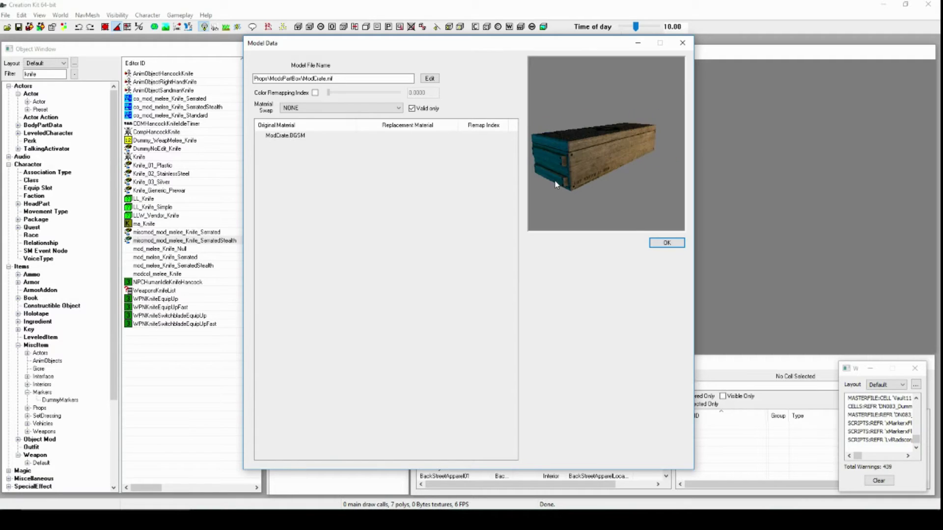
pyautogui.click(667, 243)
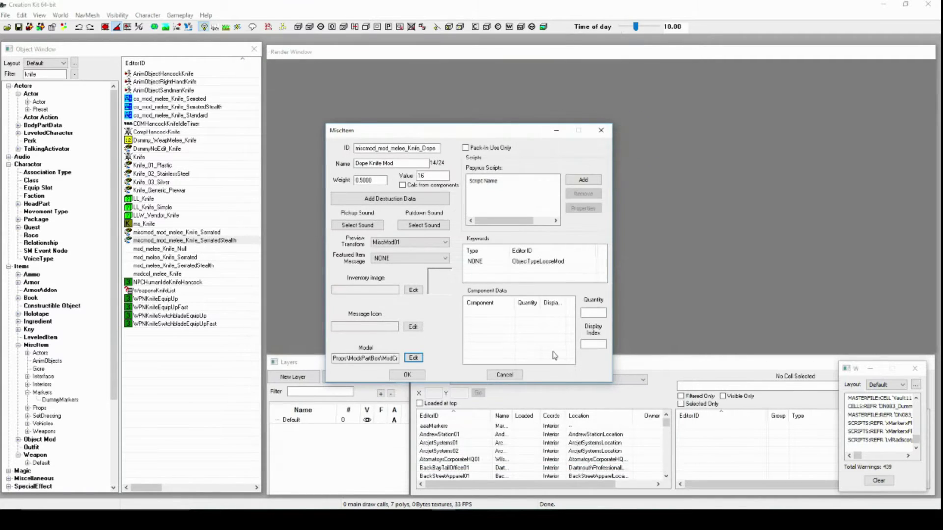
pyautogui.click(407, 375)
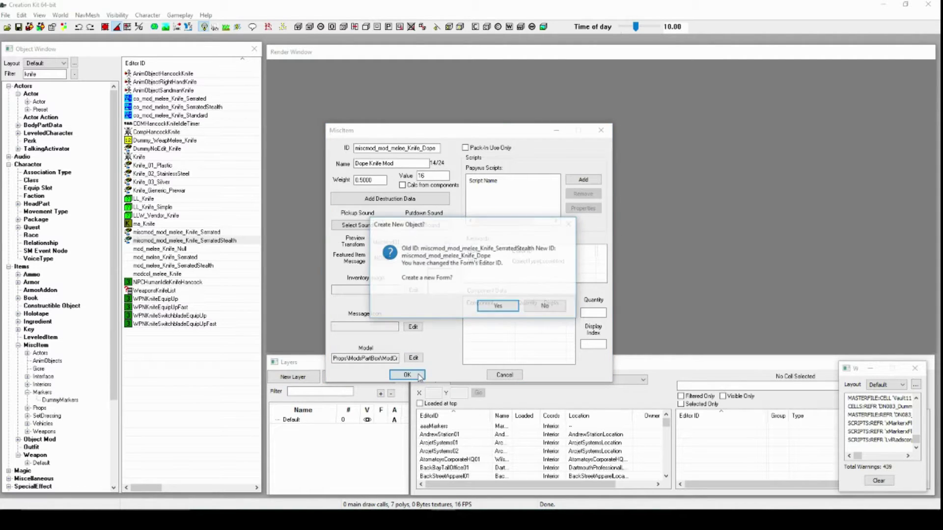
pyautogui.click(493, 306)
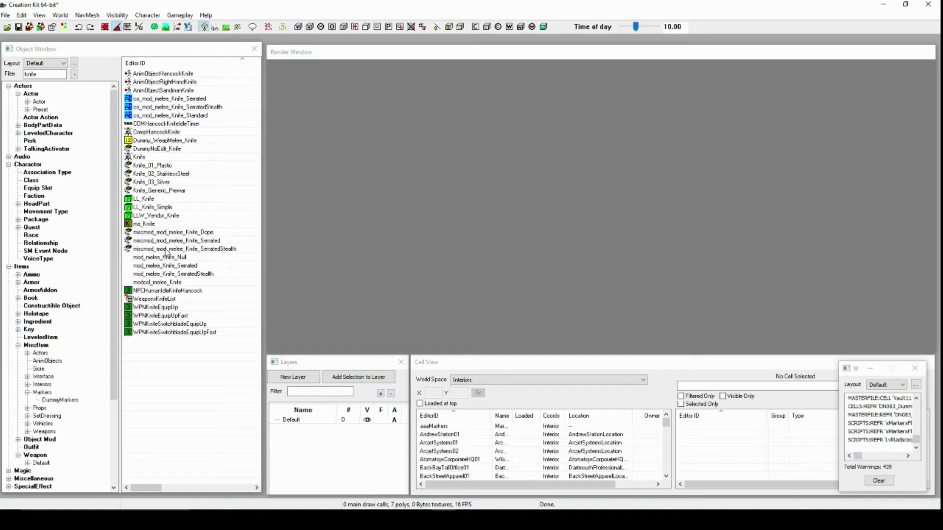
# Change the mod_melee_Knife_Serrated object mod's ID to mod_melee_Knife_Dope
pyautogui.rightClick(169, 266)
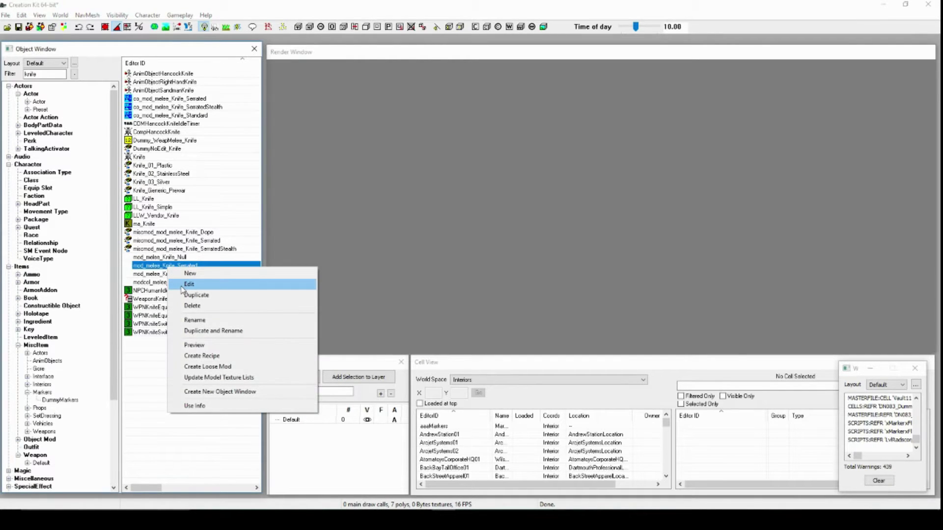
pyautogui.click(182, 287)
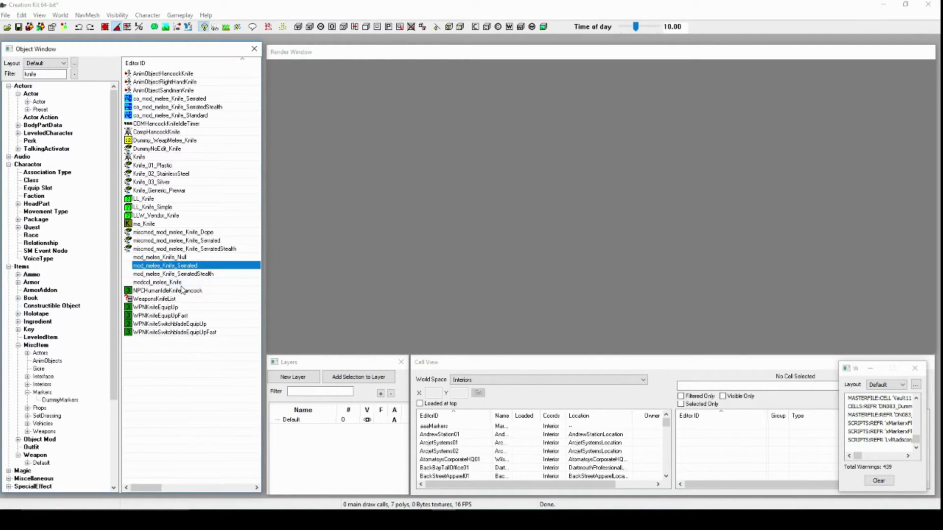
pyautogui.click(454, 142)
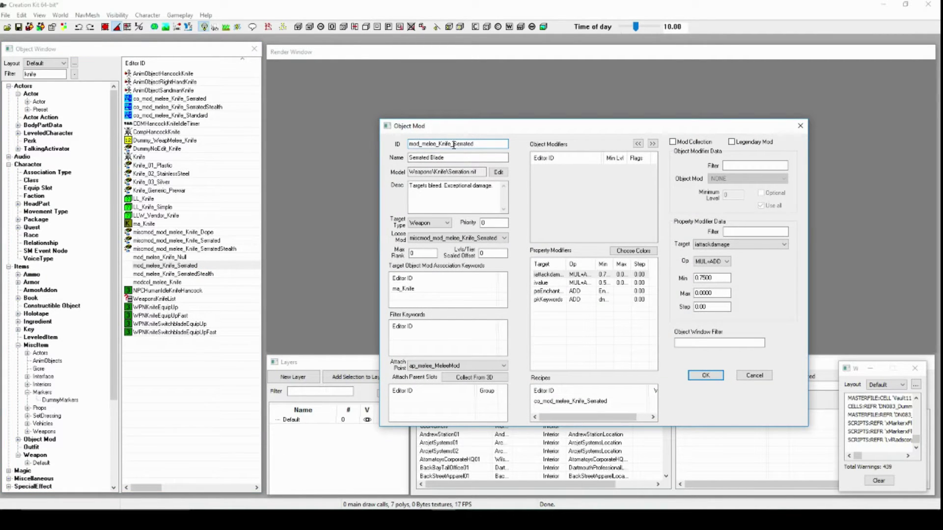
pyautogui.hotkey('shift', 'End')
pyautogui.write('Dope')
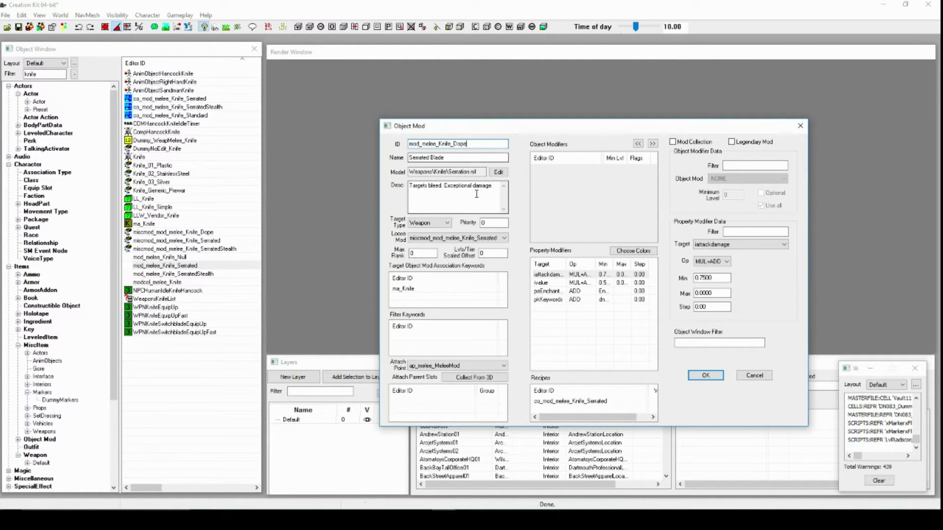
# Replace the description with 'sdlakgjhladsufaduhgfuadsgfuyd' and dismiss the spell check
pyautogui.moveTo(475, 186); pyautogui.dragTo(495, 186)
pyautogui.hotkey('ctrl', 'a')
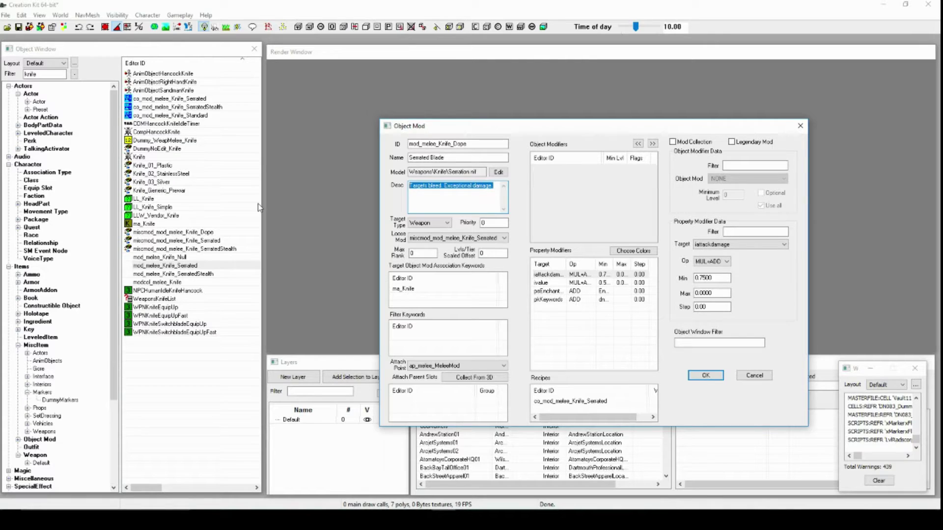
pyautogui.write('sdlakgjhladsufaduhgfuadsgfuyda')
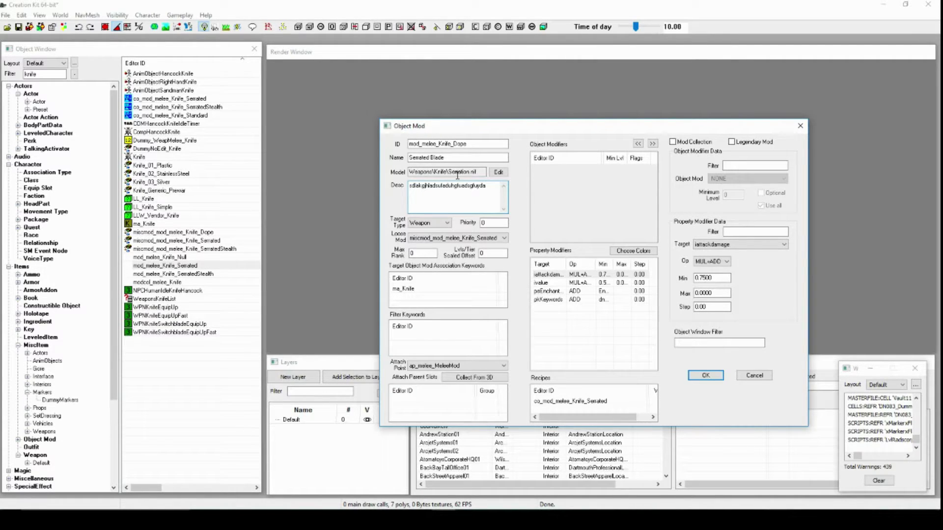
pyautogui.click(458, 175)
pyautogui.click(556, 110)
pyautogui.click(502, 160)
# Load Weapons\Knife\Dope Knife\Dope.nif as the object mod's model
pyautogui.click(429, 79)
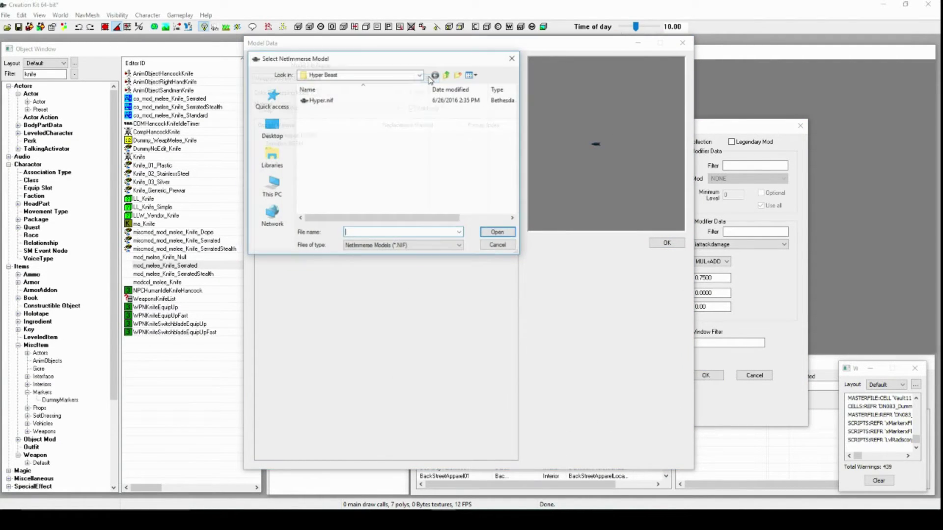
pyautogui.click(419, 74)
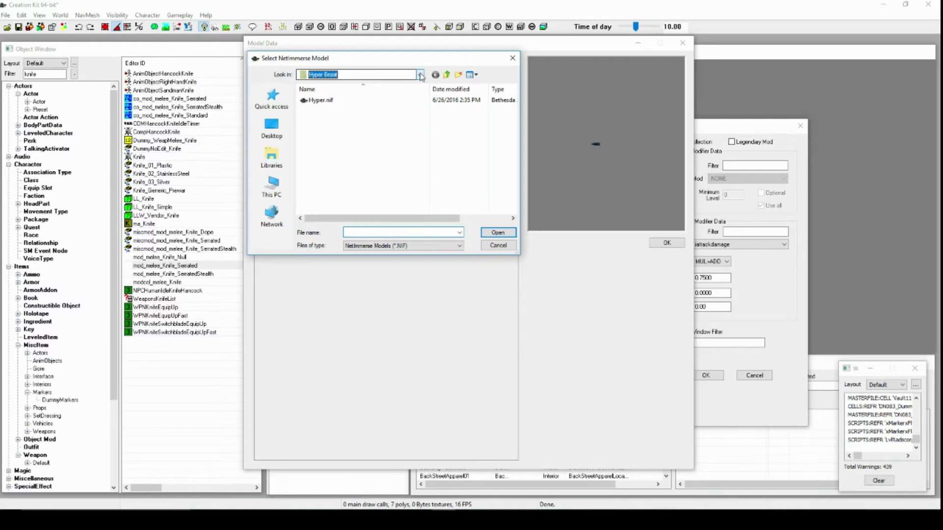
pyautogui.click(363, 187)
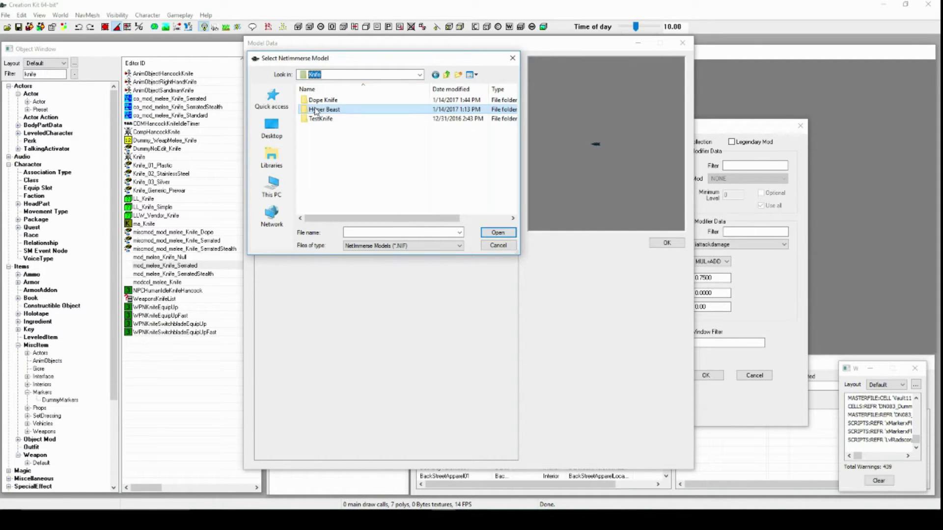
pyautogui.doubleClick(319, 100)
pyautogui.click(319, 104)
pyautogui.click(497, 233)
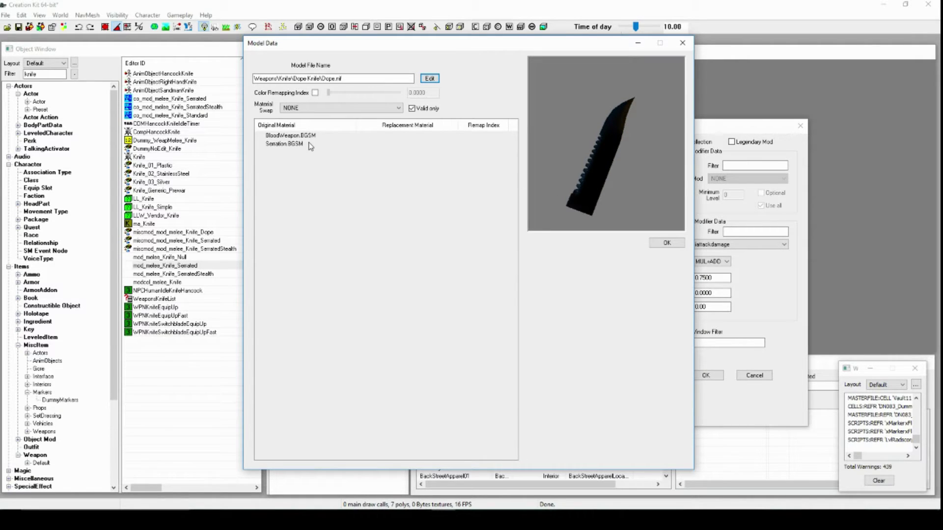
# Start a custom material swap that replaces Serration.BGSM
pyautogui.click(317, 109)
pyautogui.click(300, 121)
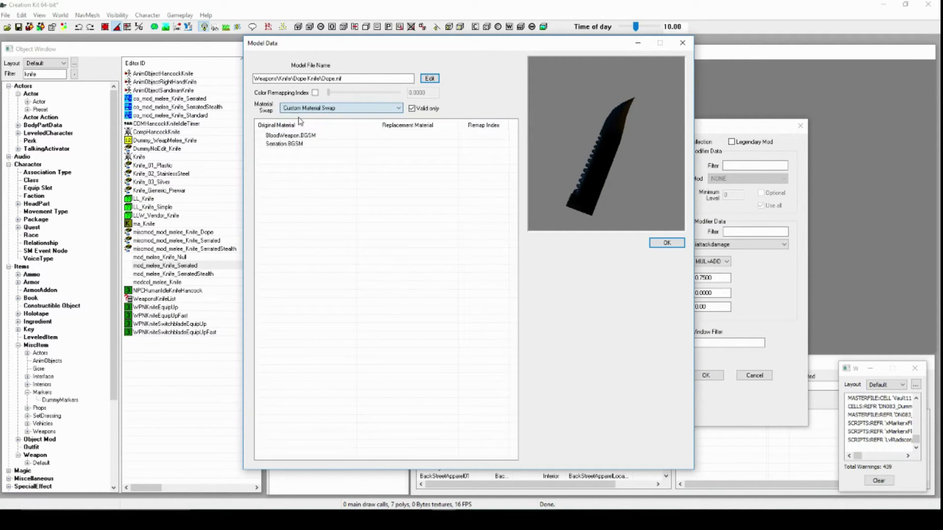
pyautogui.click(307, 144)
pyautogui.doubleClick(388, 151)
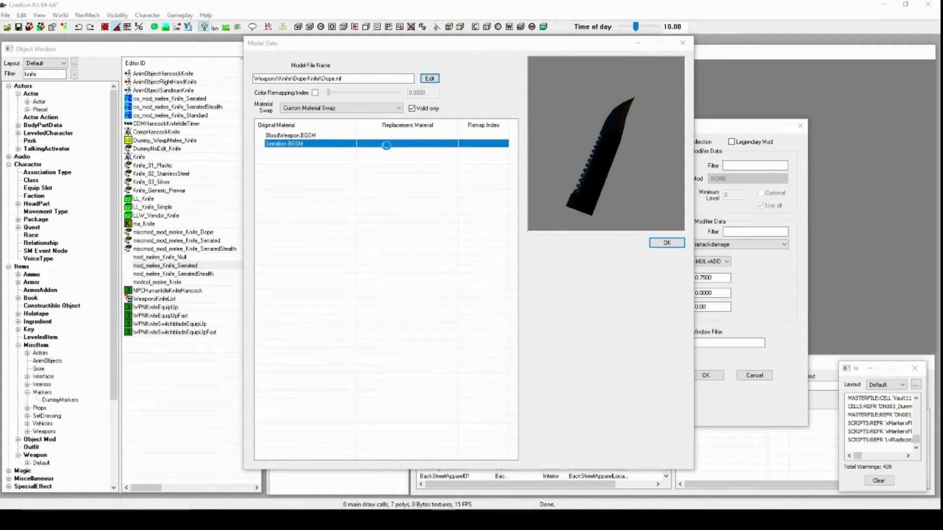
pyautogui.moveTo(414, 139)
pyautogui.mouseDown()
pyautogui.moveTo(435, 166)
pyautogui.moveTo(426, 235)
pyautogui.moveTo(401, 135)
pyautogui.moveTo(406, 151)
pyautogui.mouseUp()
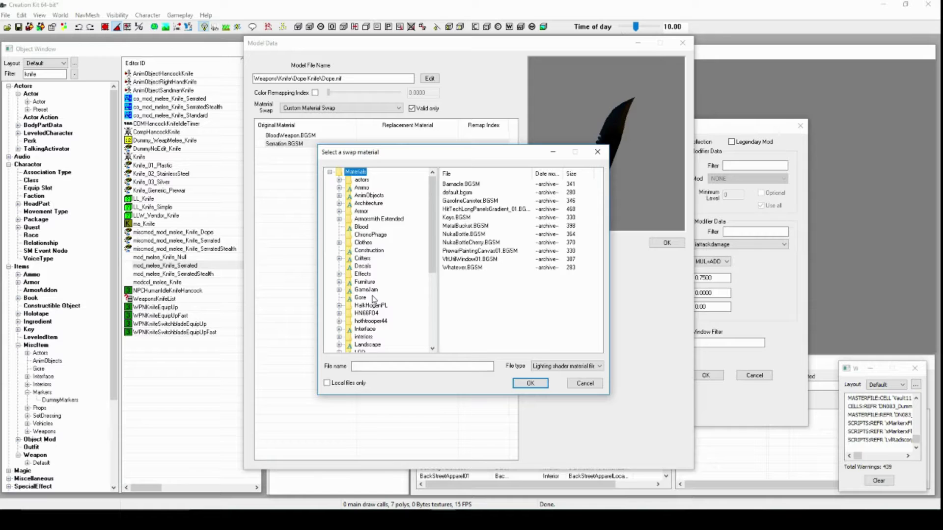
# Pick Dope.BGSM from Weapons > Knife > Dope Knife as the replacement and close Model Data
pyautogui.scroll(-6, 372, 298)
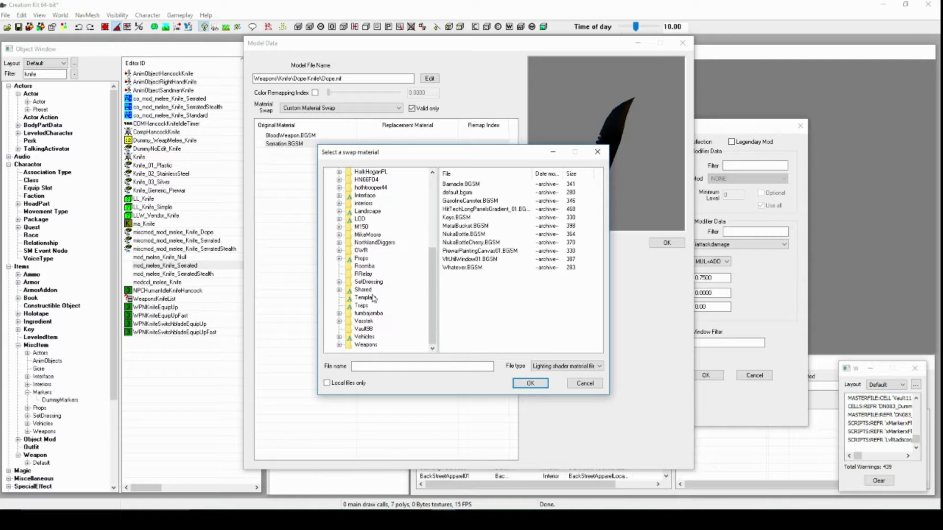
pyautogui.click(363, 344)
pyautogui.click(339, 345)
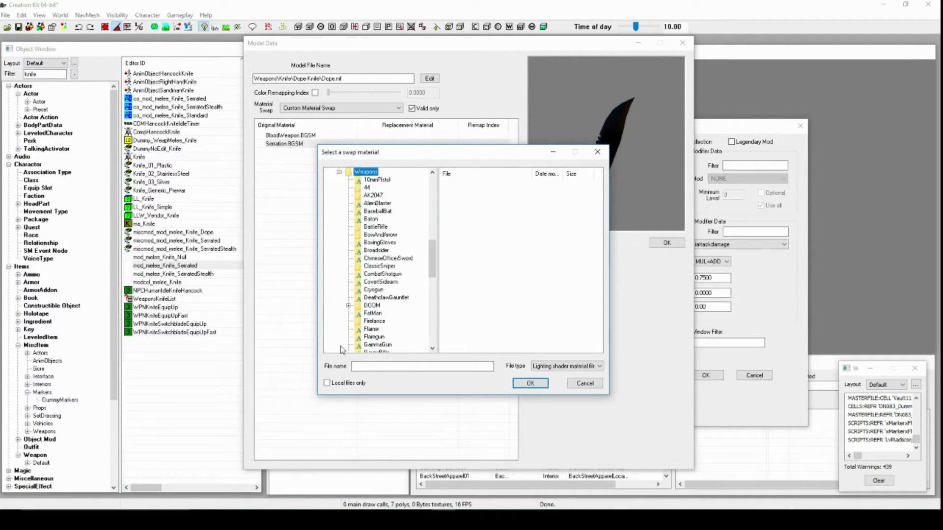
pyautogui.scroll(-2, 382, 302)
pyautogui.scroll(-3, 374, 323)
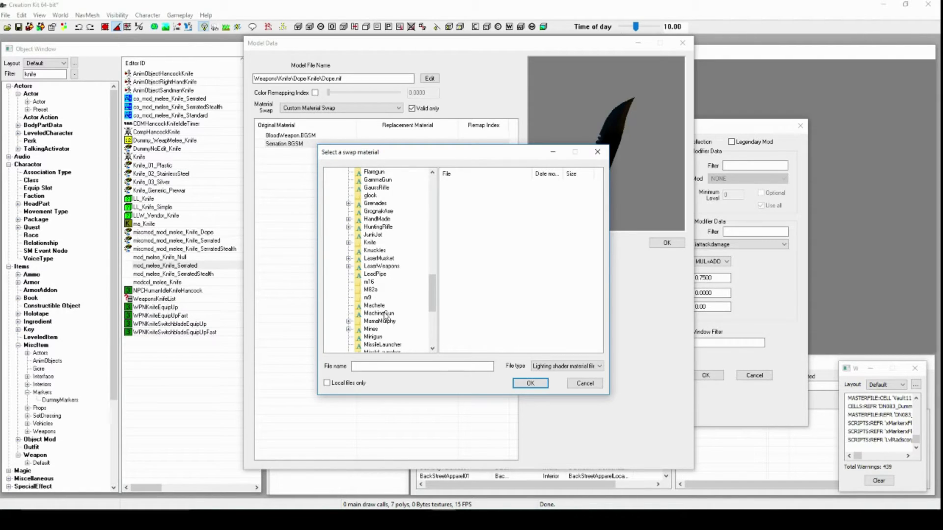
pyautogui.scroll(-7, 386, 317)
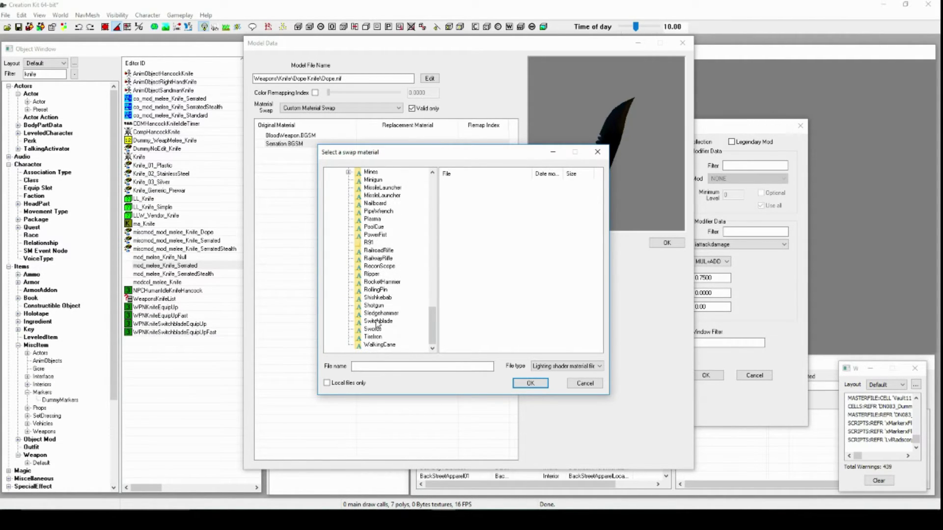
pyautogui.scroll(4, 378, 325)
pyautogui.scroll(3, 364, 268)
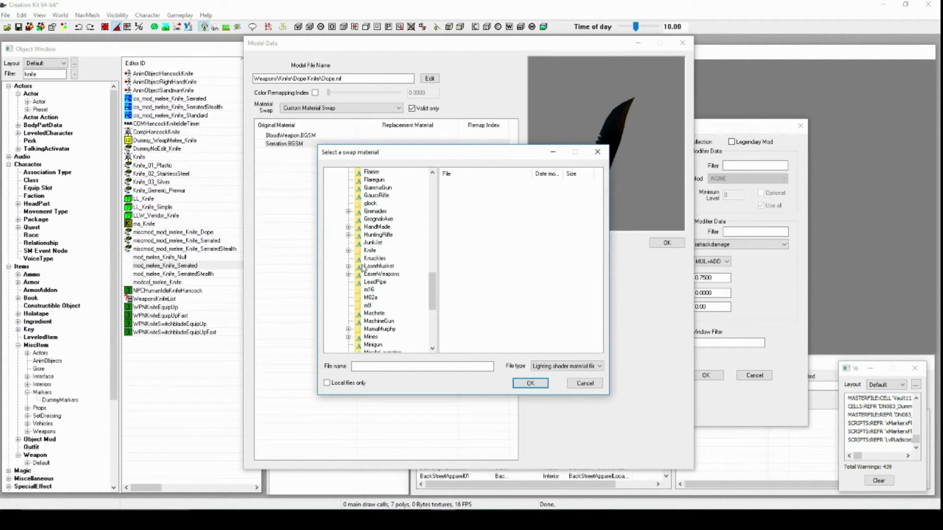
pyautogui.click(348, 250)
pyautogui.click(386, 258)
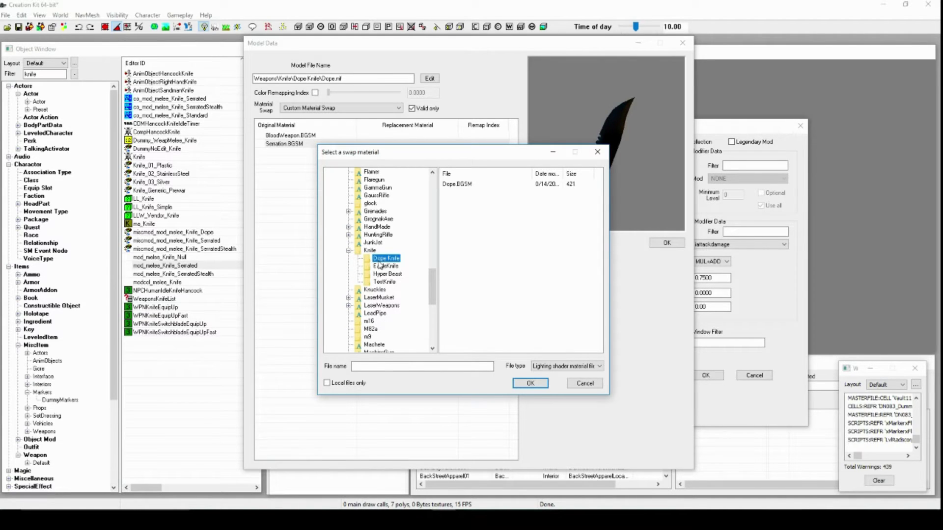
pyautogui.click(467, 184)
pyautogui.click(531, 383)
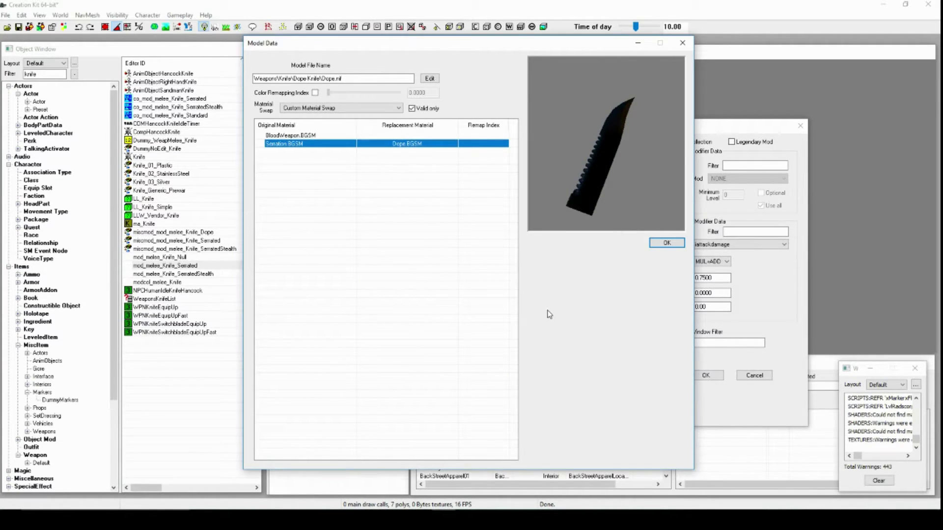
pyautogui.click(665, 243)
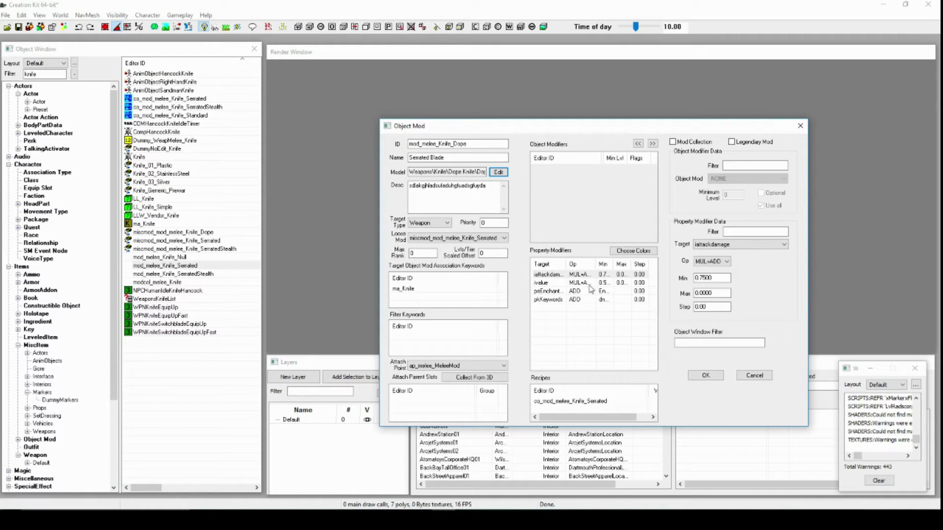
# Set the iattackdamage minimum to 1 and the ivalue minimum to 0.75
pyautogui.click(577, 275)
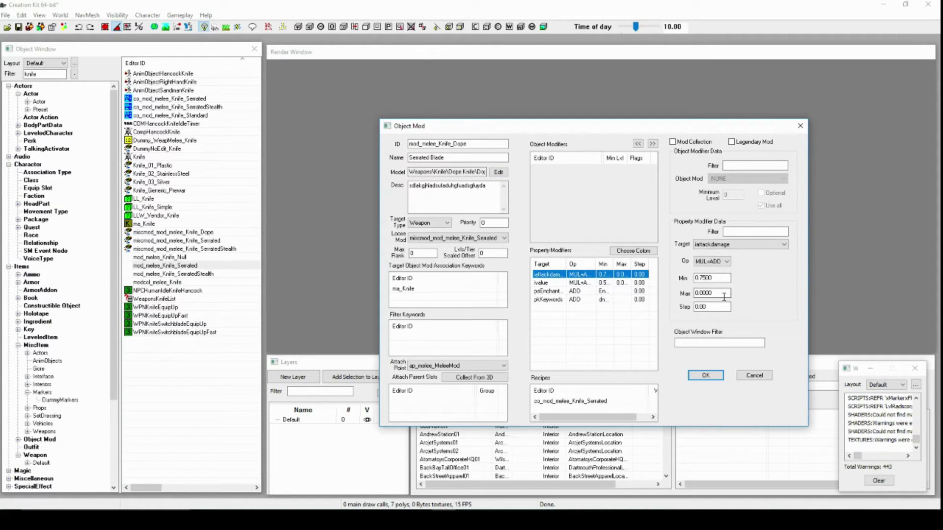
pyautogui.click(696, 278)
pyautogui.doubleClick(702, 277)
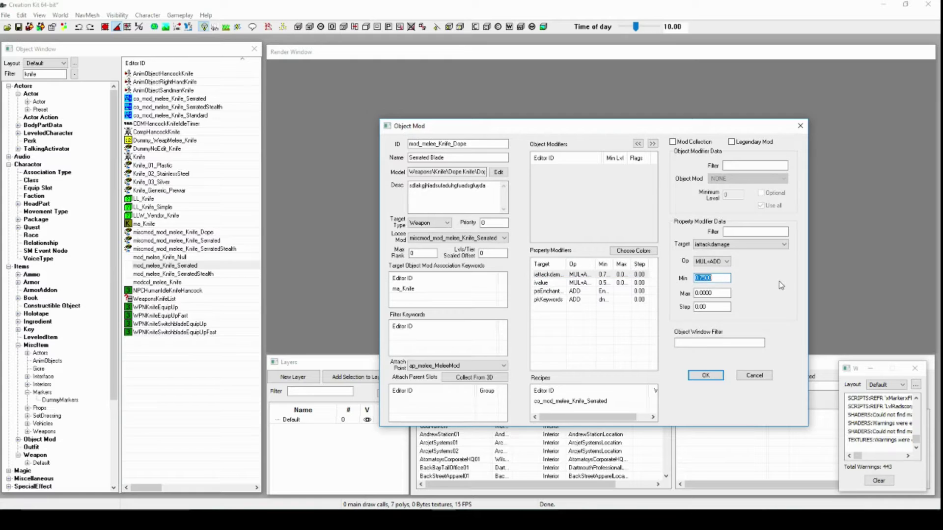
pyautogui.write('1')
pyautogui.click(550, 283)
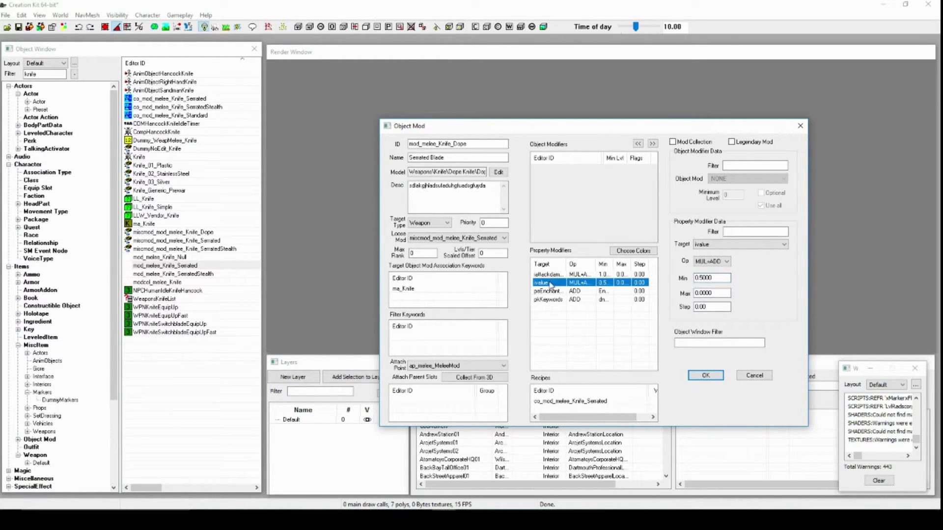
pyautogui.click(702, 278)
pyautogui.doubleClick(701, 278)
pyautogui.write('0.7')
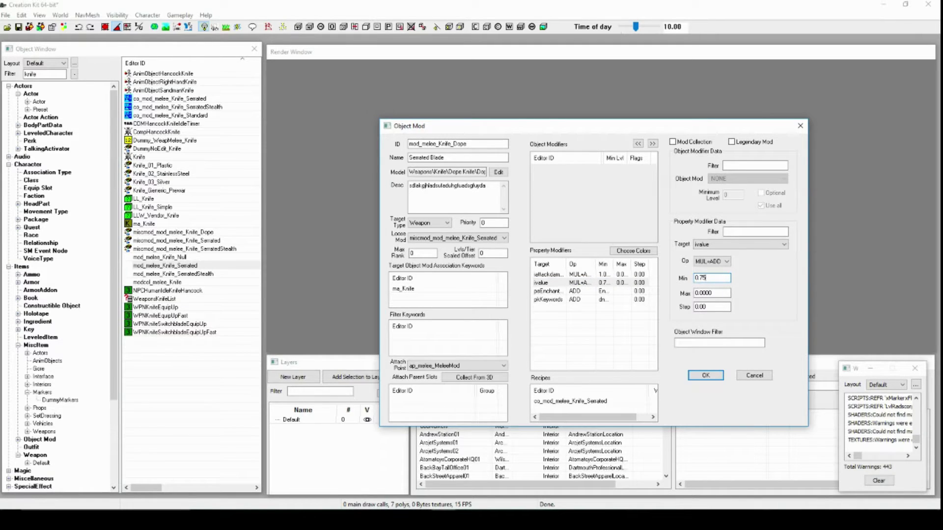
# Keep EnchWeapModBleed on peEnchantments, check pkKeywords, and submit the object mod
pyautogui.click(556, 293)
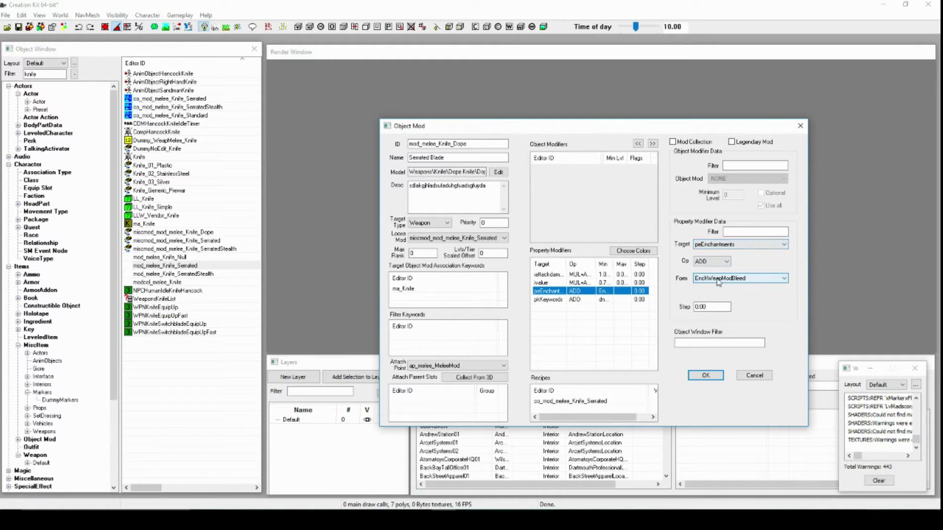
pyautogui.click(719, 280)
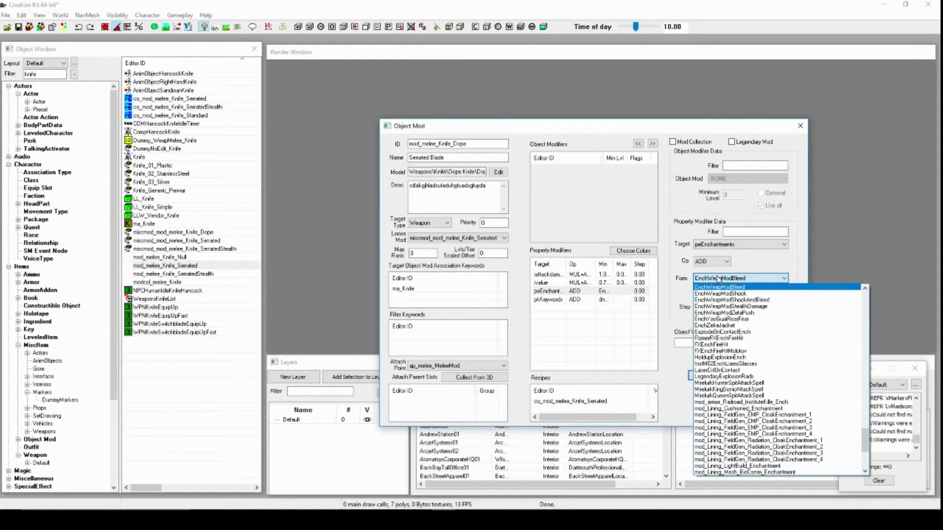
pyautogui.click(722, 287)
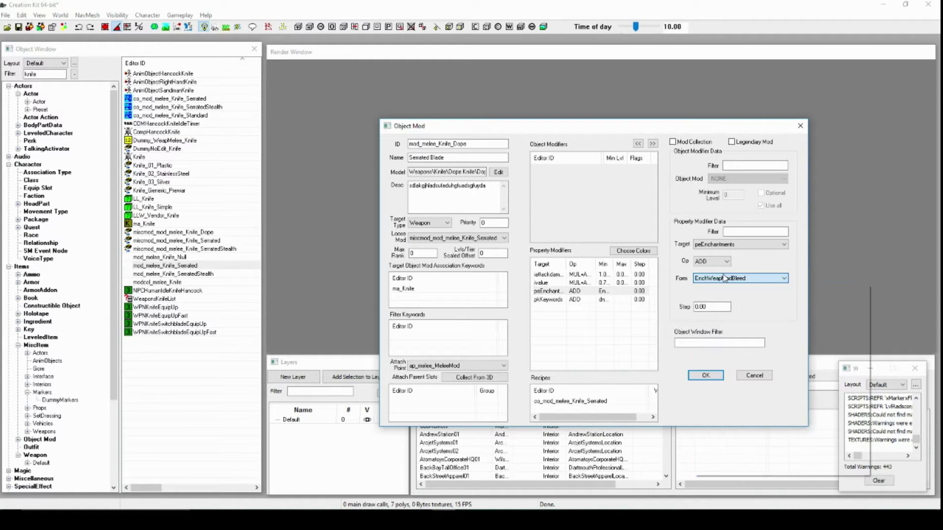
pyautogui.click(572, 300)
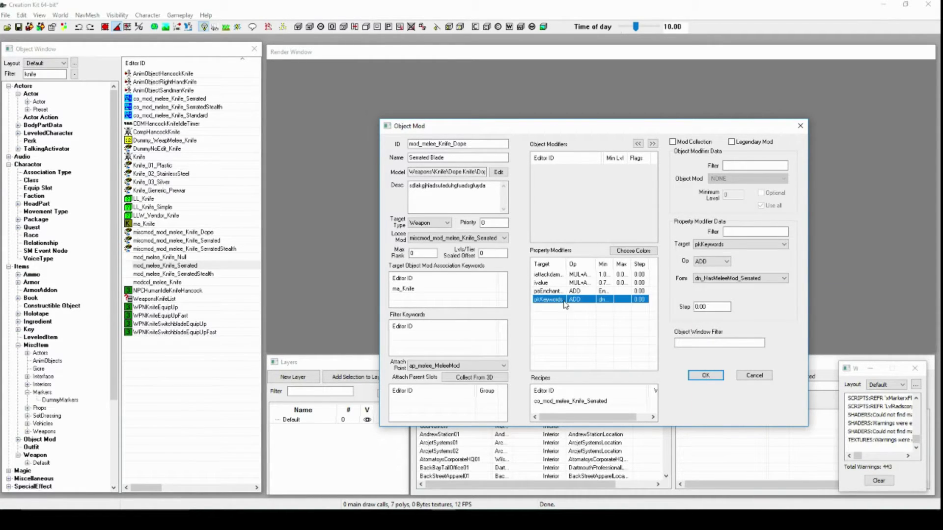
pyautogui.click(711, 377)
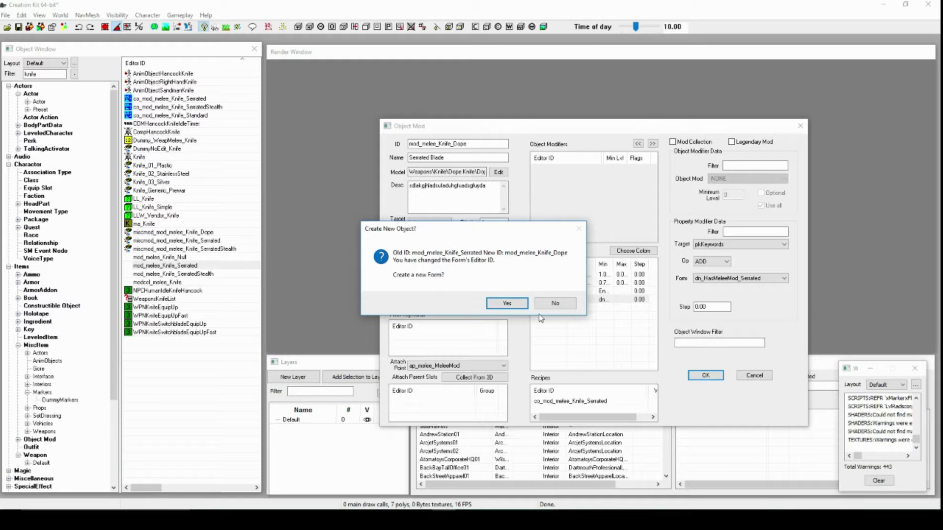
# Confirm the new Dope mod form and rename the Serrated recipe to co_mod_melee_Knife_Dope
pyautogui.click(502, 304)
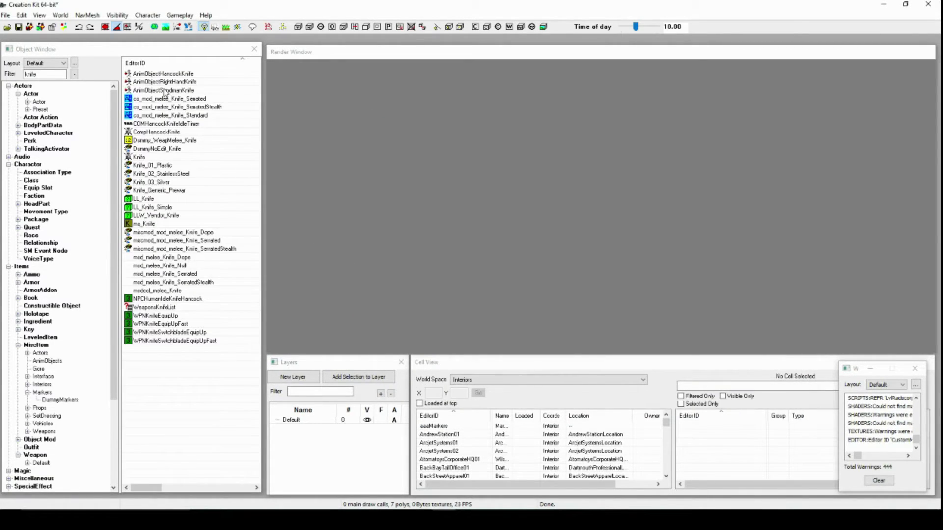
pyautogui.rightClick(181, 101)
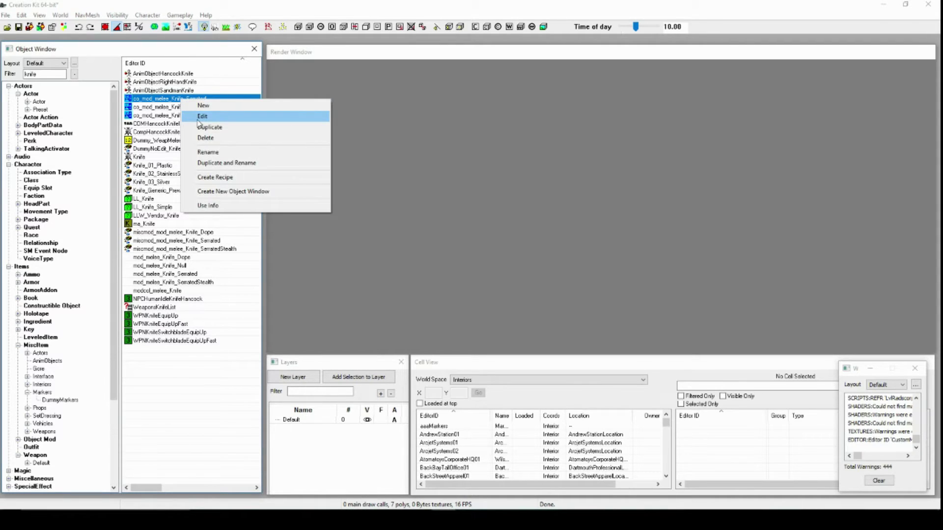
pyautogui.click(198, 116)
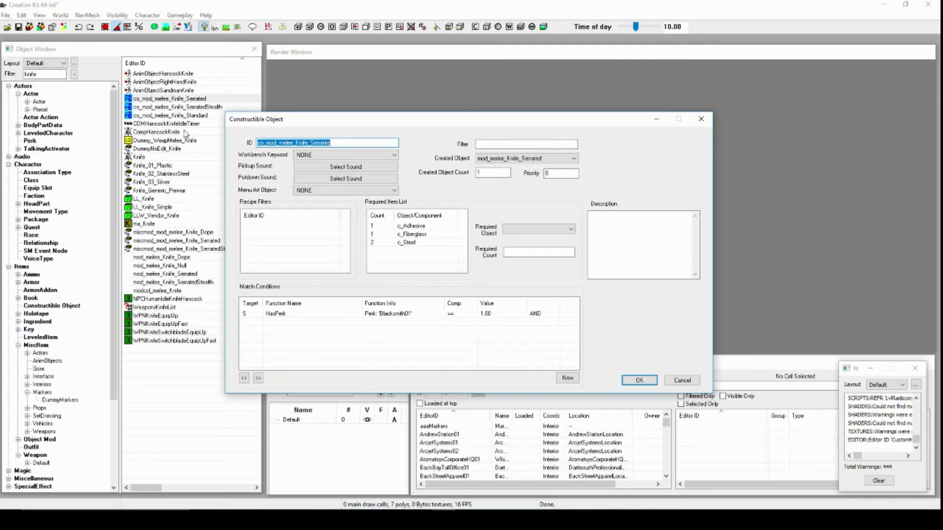
pyautogui.doubleClick(312, 141)
pyautogui.click(316, 142)
pyautogui.moveTo(310, 142); pyautogui.dragTo(356, 146)
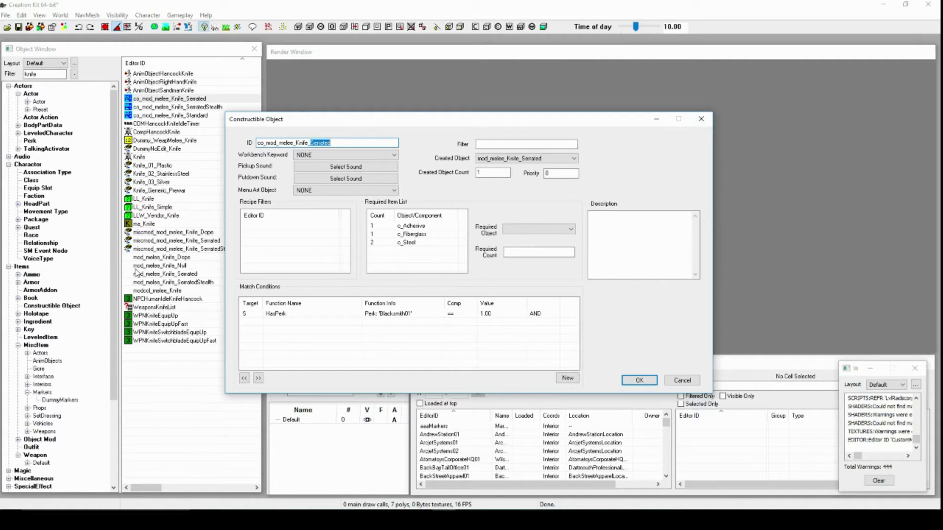
pyautogui.write('Dop')
# Remove the c_Steel and c_Fiberglass ingredients and the Blacksmith01 perk condition
pyautogui.click(402, 243)
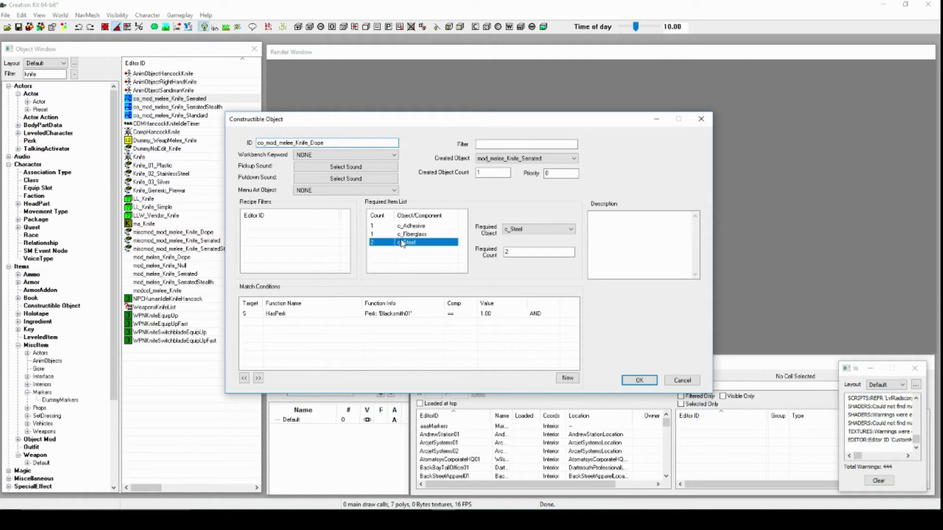
pyautogui.press('Delete')
pyautogui.press('Delete')
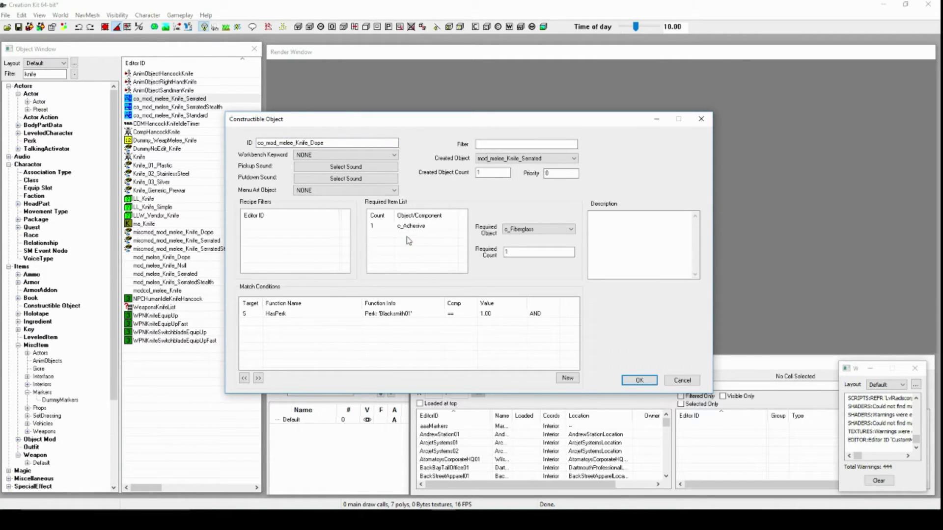
pyautogui.click(380, 315)
pyautogui.press('Delete')
# Make the recipe create mod_melee_Knife_Dope from c_Bone, and save it as a new form
pyautogui.click(505, 160)
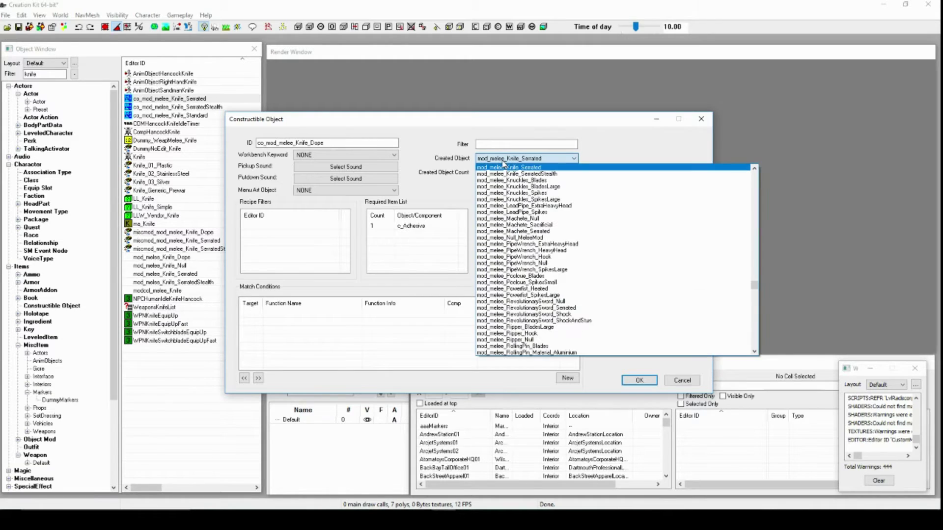
pyautogui.scroll(1, 508, 179)
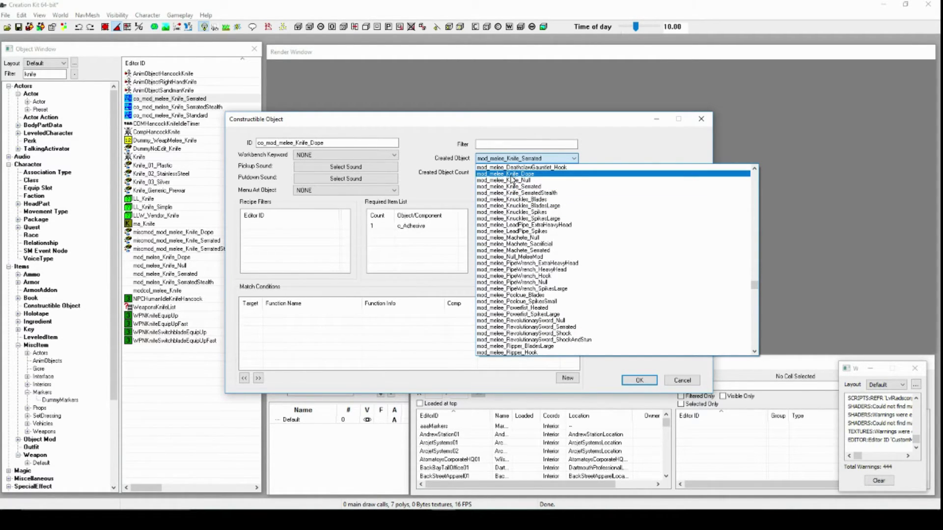
pyautogui.click(511, 175)
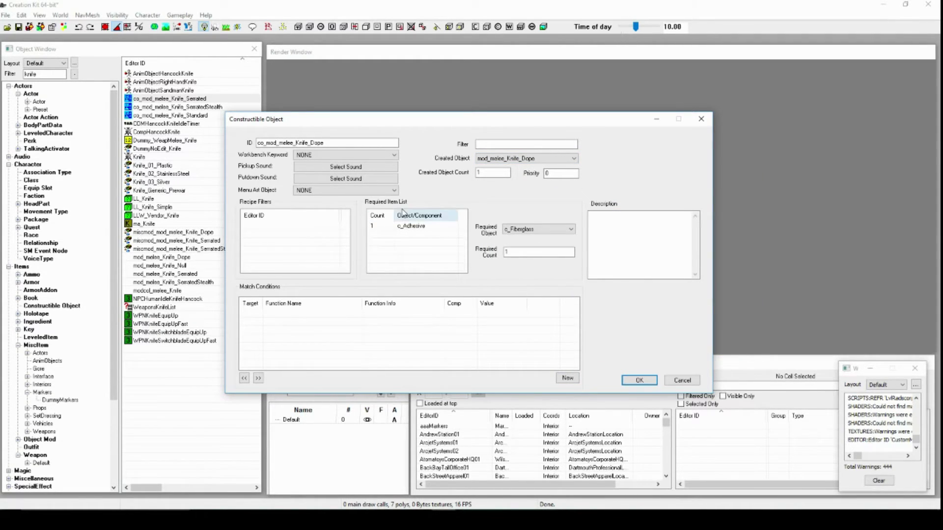
pyautogui.click(415, 227)
pyautogui.click(519, 230)
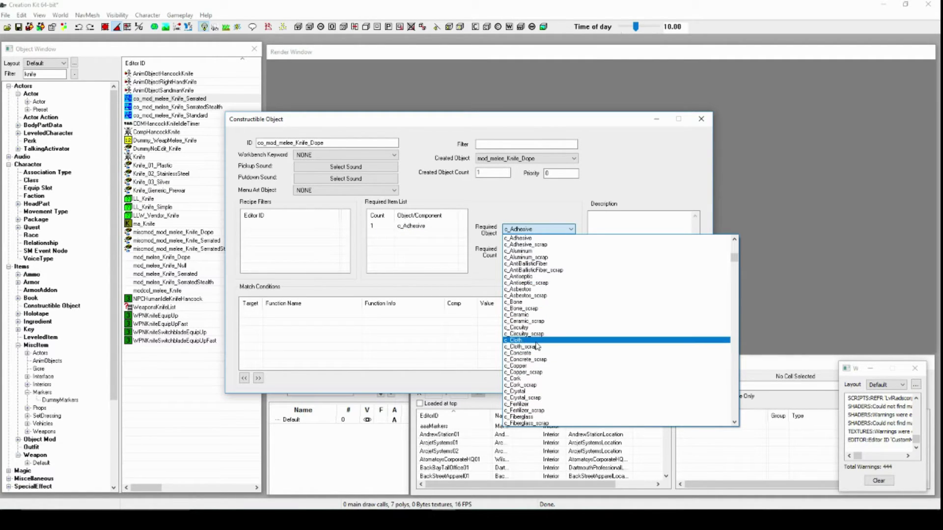
pyautogui.click(522, 302)
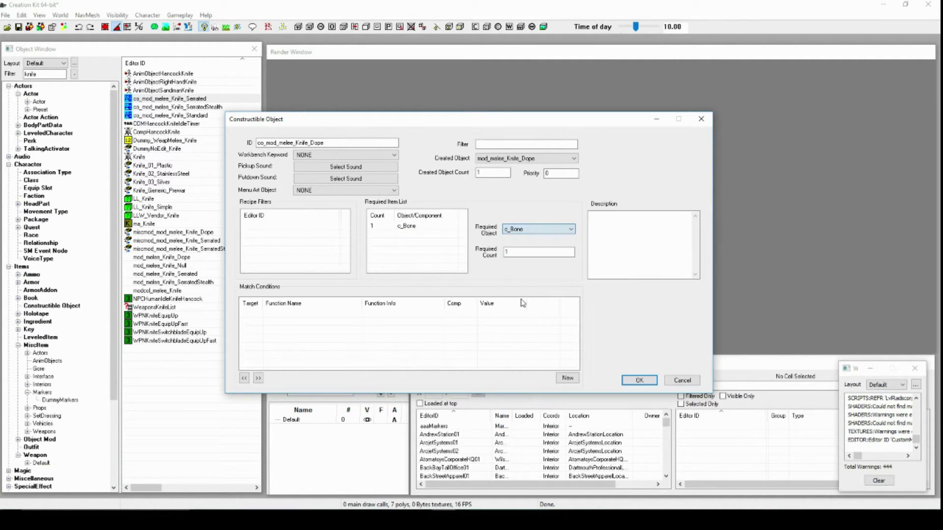
pyautogui.click(648, 383)
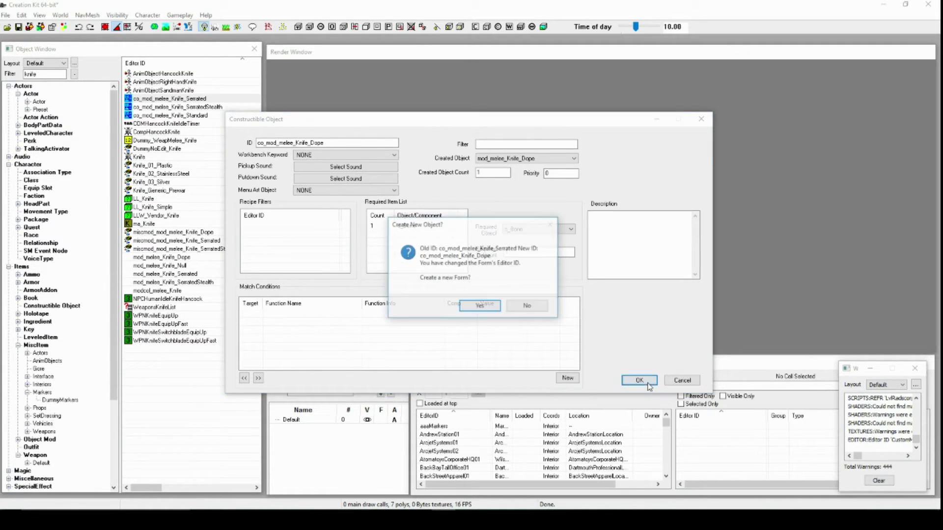
pyautogui.click(481, 305)
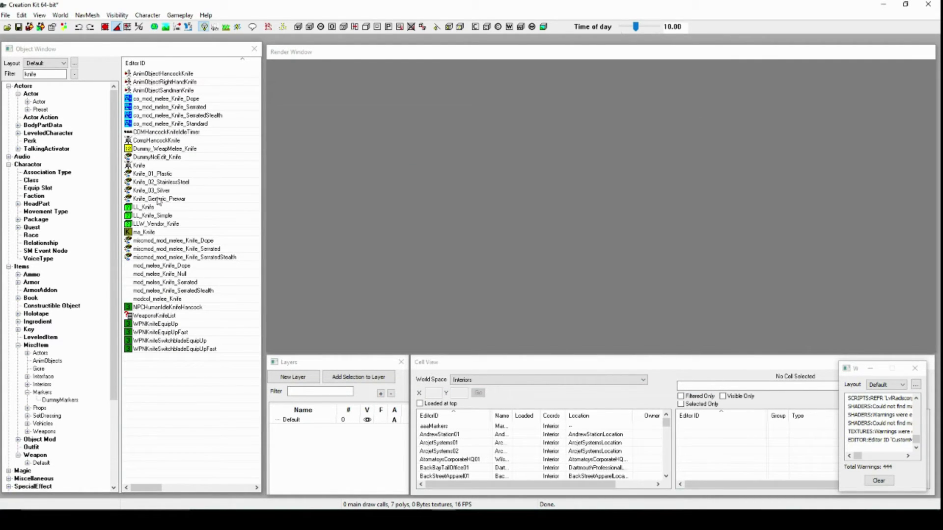
# Give mod_melee_Knife_Dope the loose mod miscmod_mod_melee_Knife_Dope, then save the plugin
pyautogui.rightClick(172, 265)
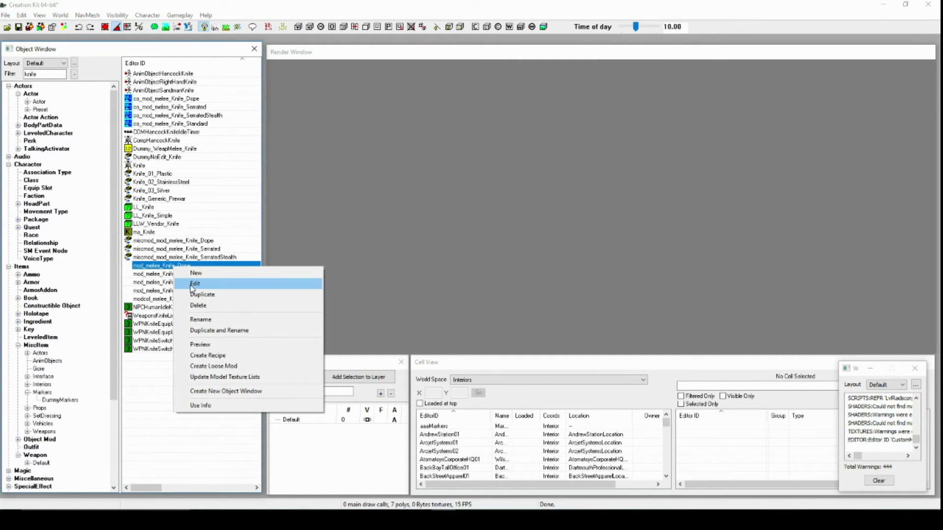
pyautogui.click(190, 283)
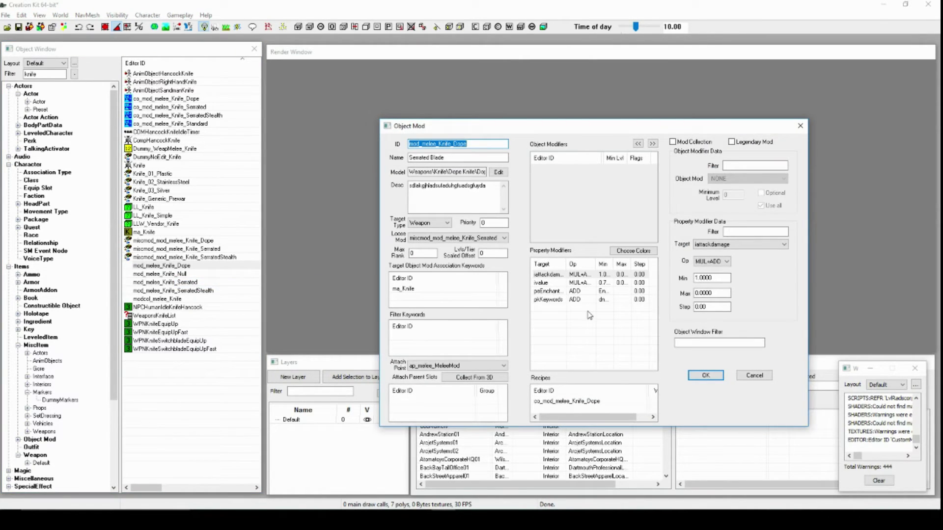
pyautogui.click(561, 404)
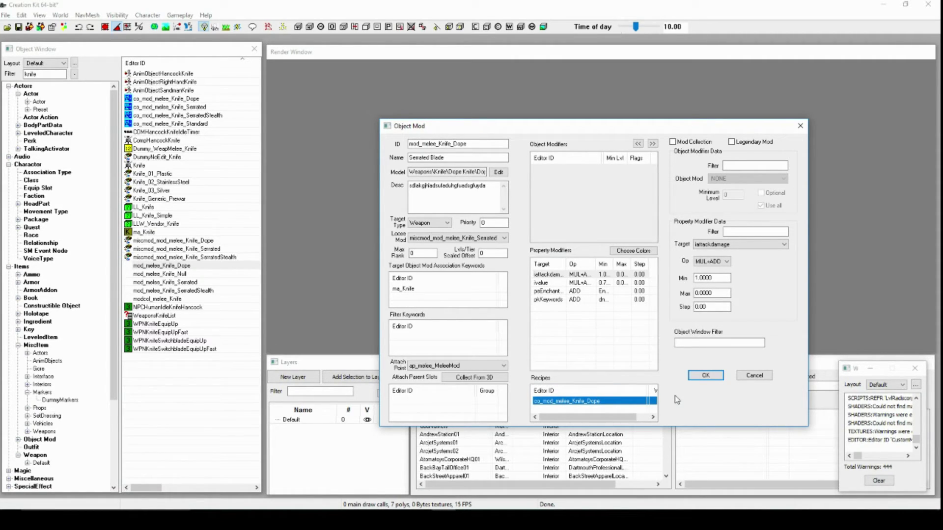
pyautogui.click(445, 238)
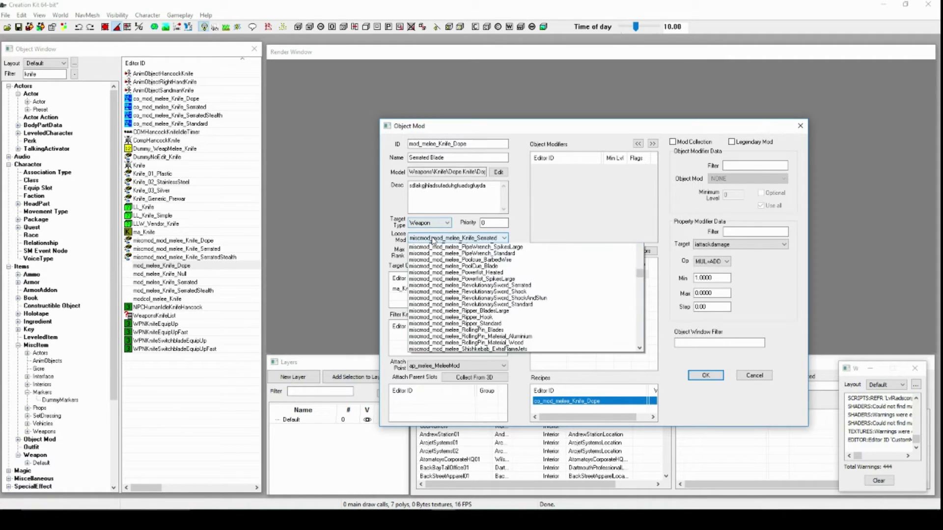
pyautogui.scroll(1, 462, 266)
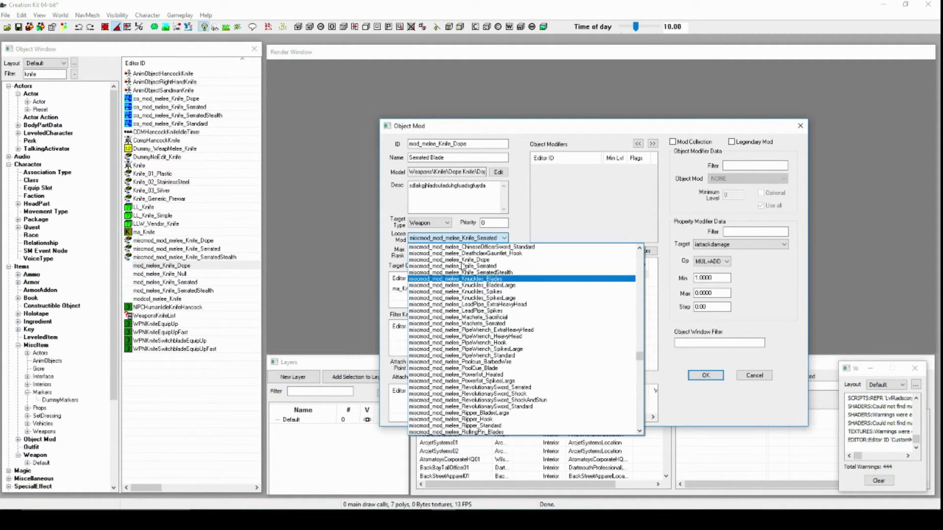
pyautogui.click(462, 259)
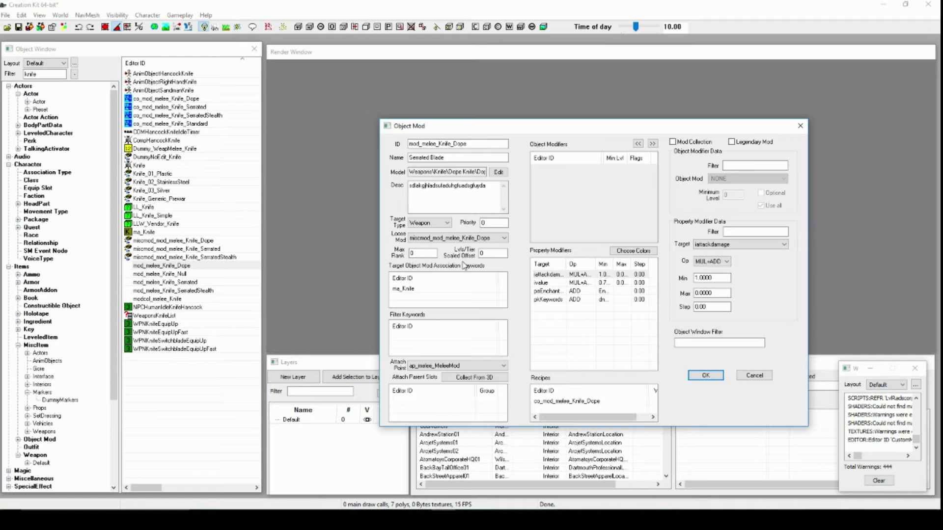
pyautogui.click(705, 376)
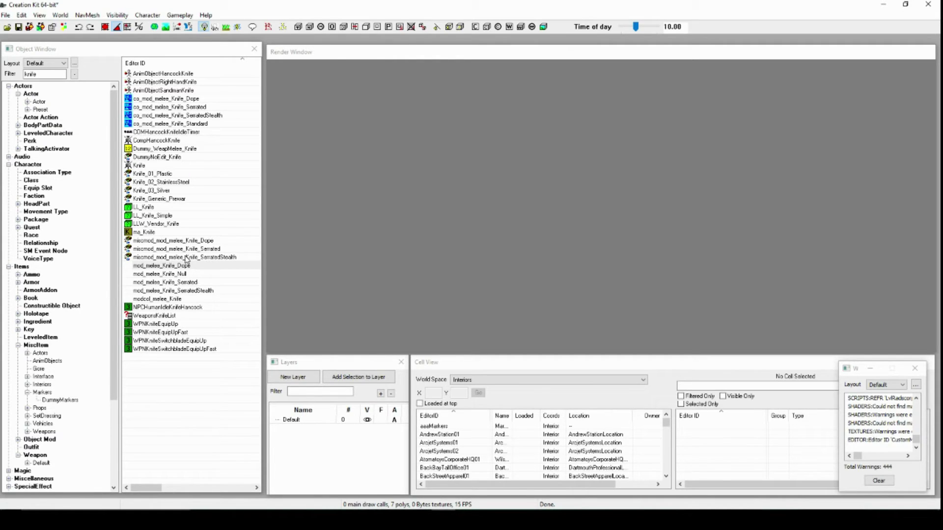
pyautogui.click(20, 29)
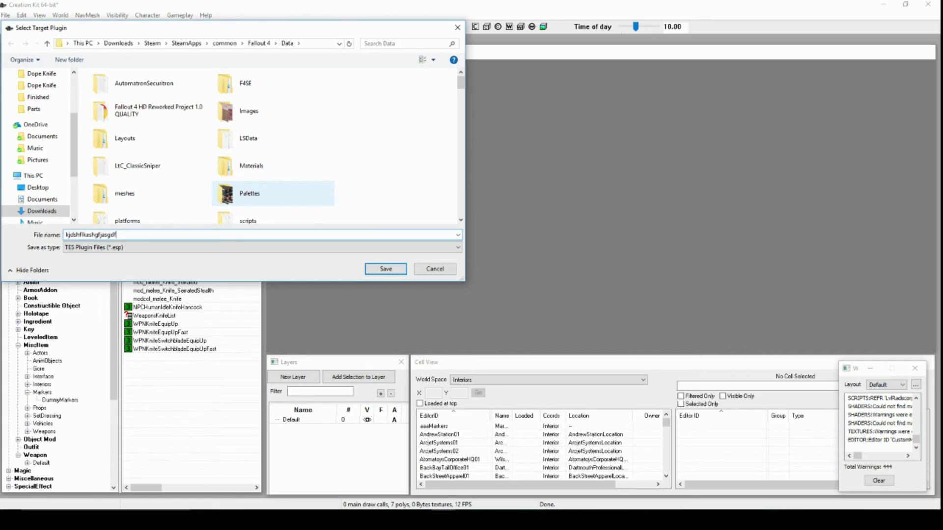
pyautogui.press('Return')
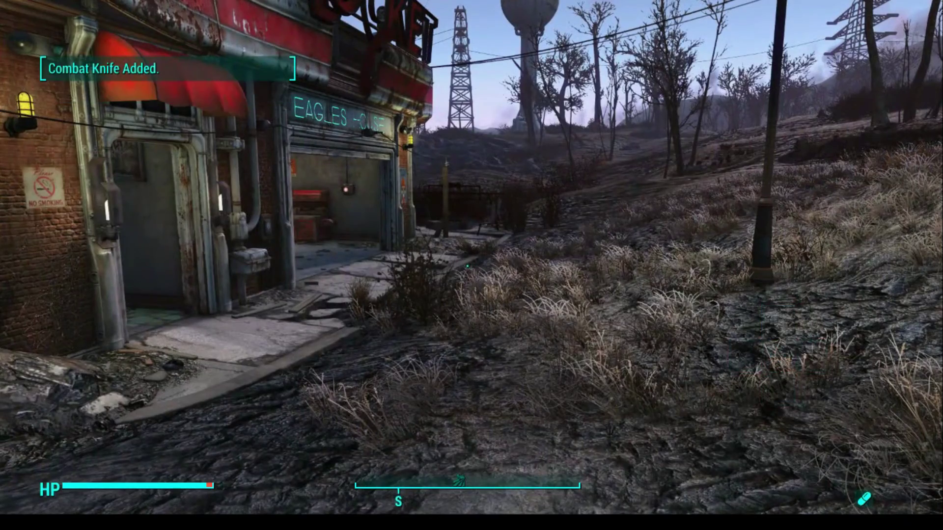
# At the Eagles House weapons workbench, build the second Serrated Blade onto the Combat Knife
pyautogui.press('w')
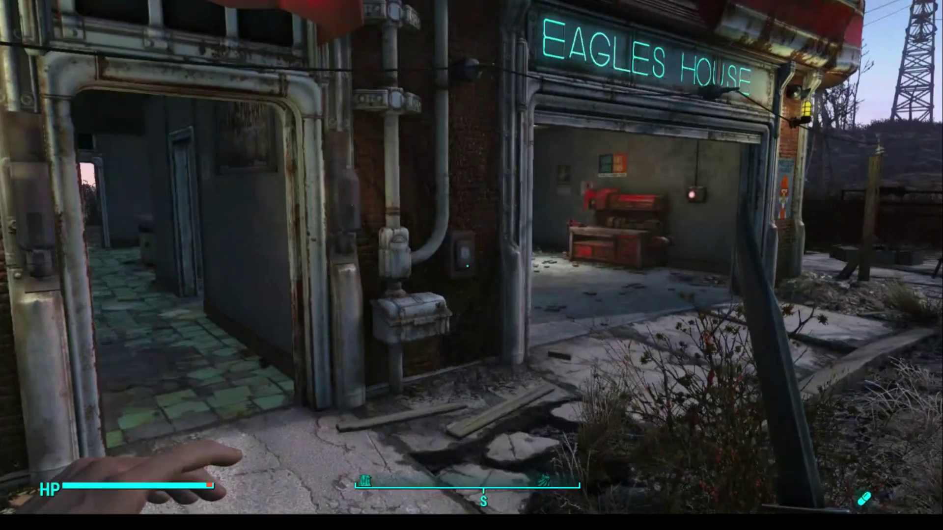
pyautogui.press('w')
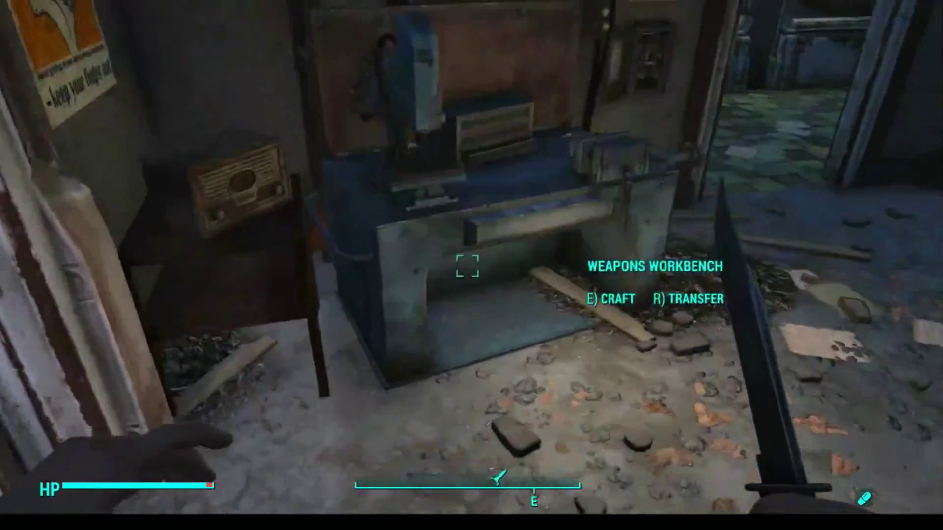
pyautogui.press('e')
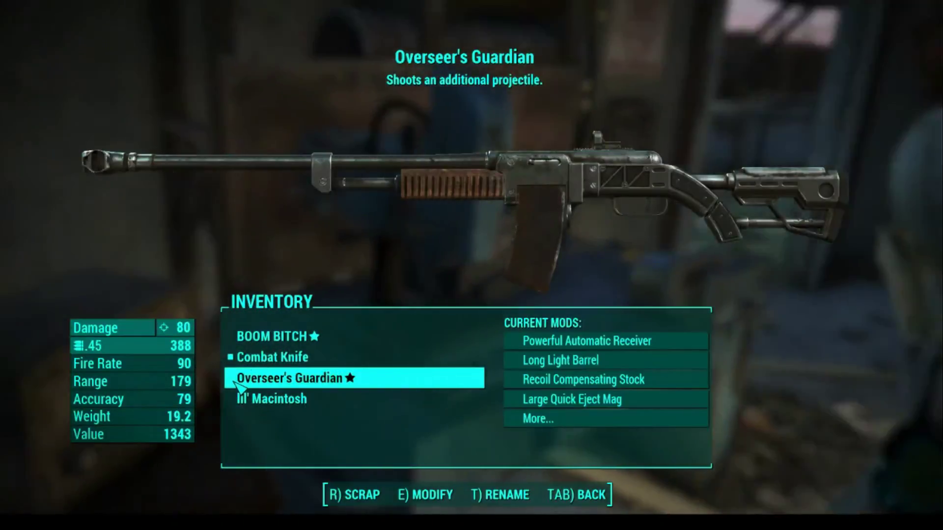
pyautogui.click(434, 355)
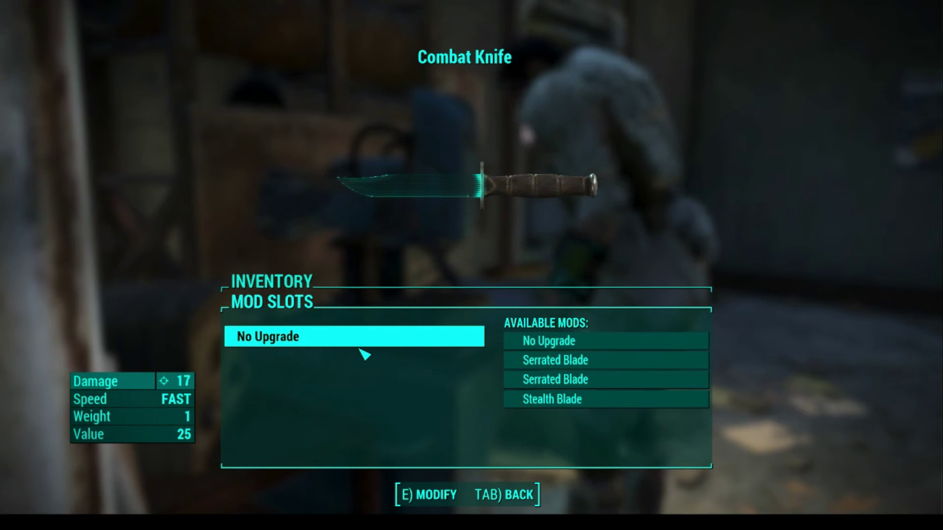
pyautogui.click(337, 341)
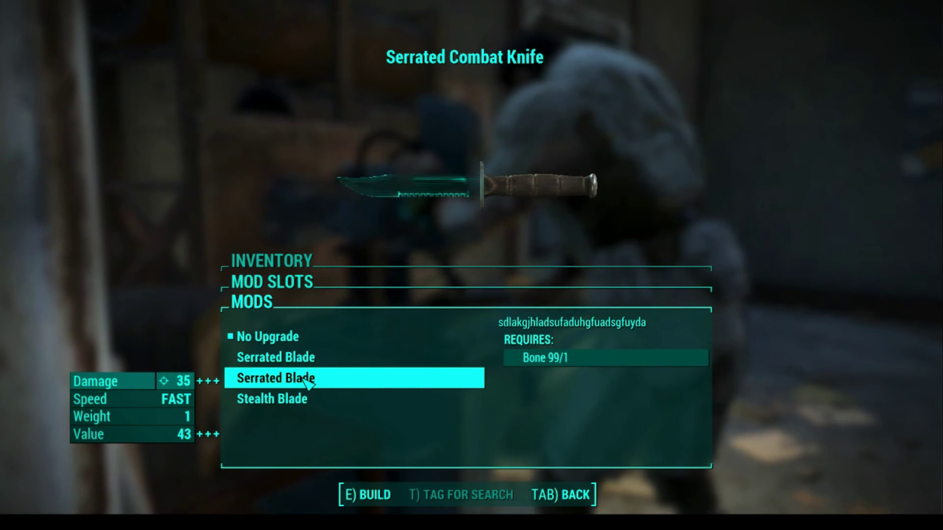
pyautogui.click(307, 381)
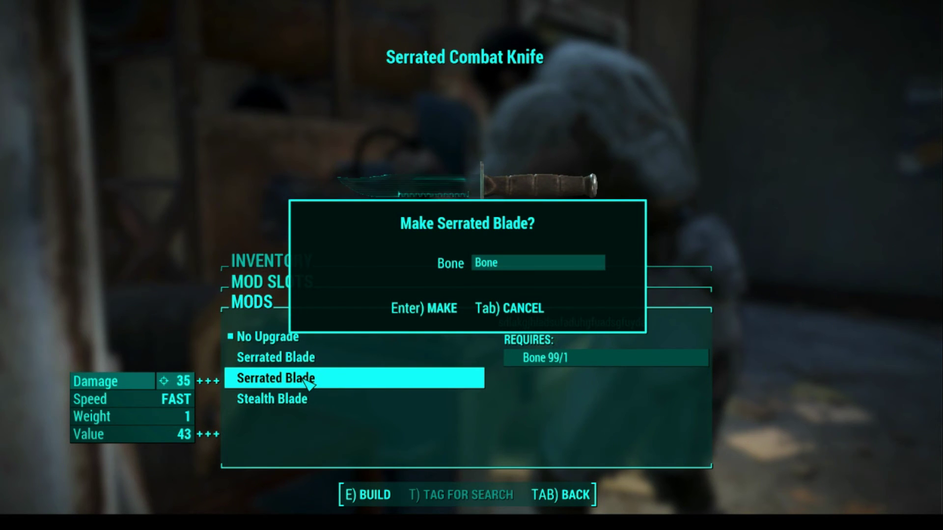
pyautogui.press('Return')
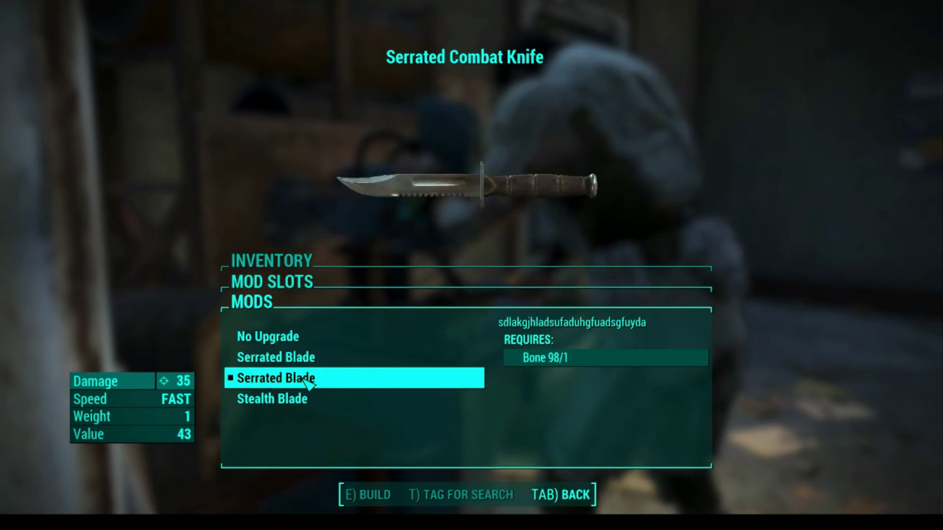
pyautogui.press('Tab')
pyautogui.press('Tab')
pyautogui.press('Tab')
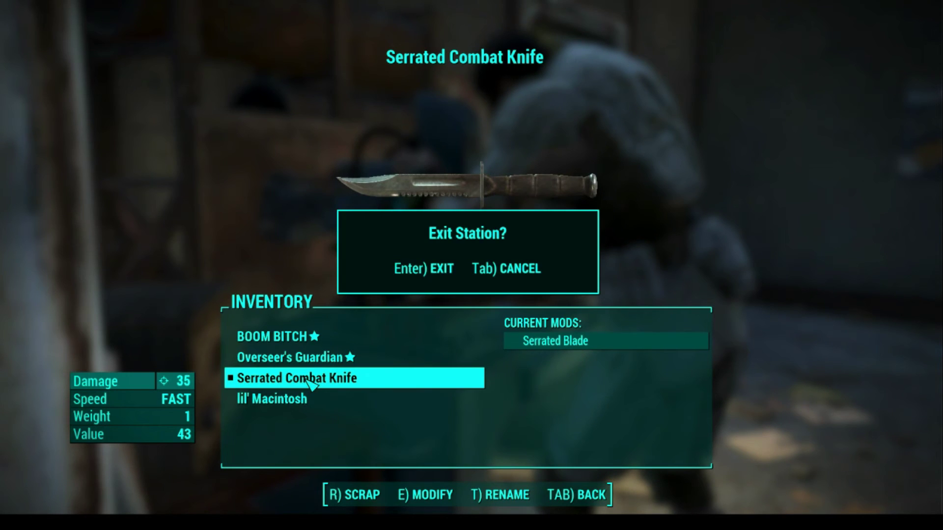
pyautogui.press('Return')
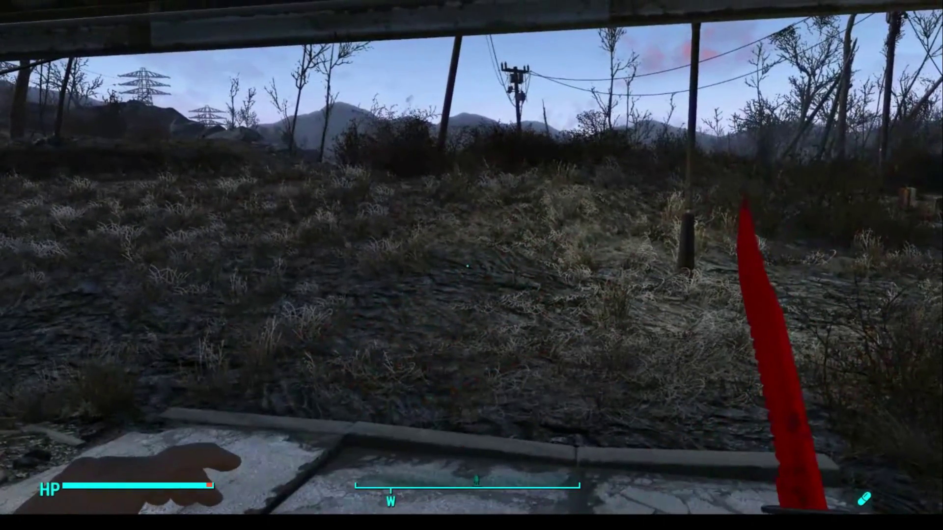
# Swing the red serrated knife several times, then check it in the Pip-Boy weapons list
pyautogui.click(467, 266)
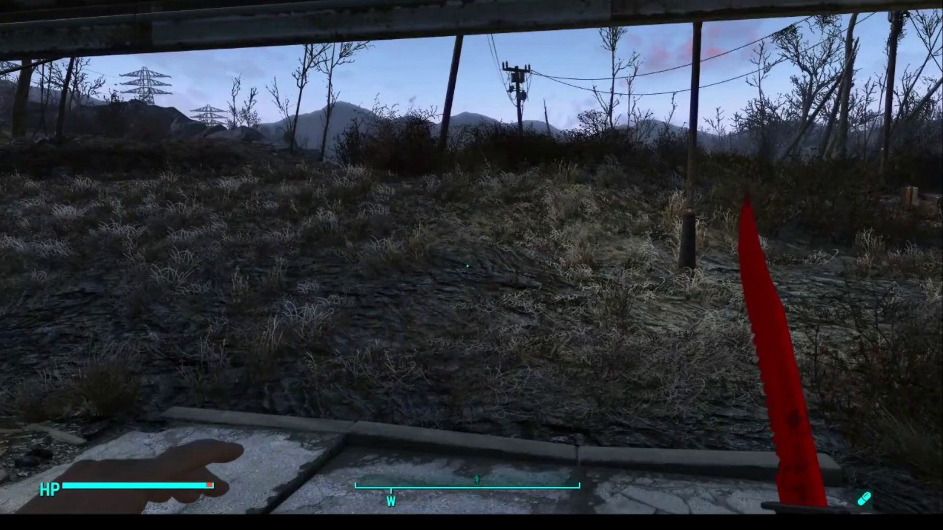
pyautogui.click(467, 266)
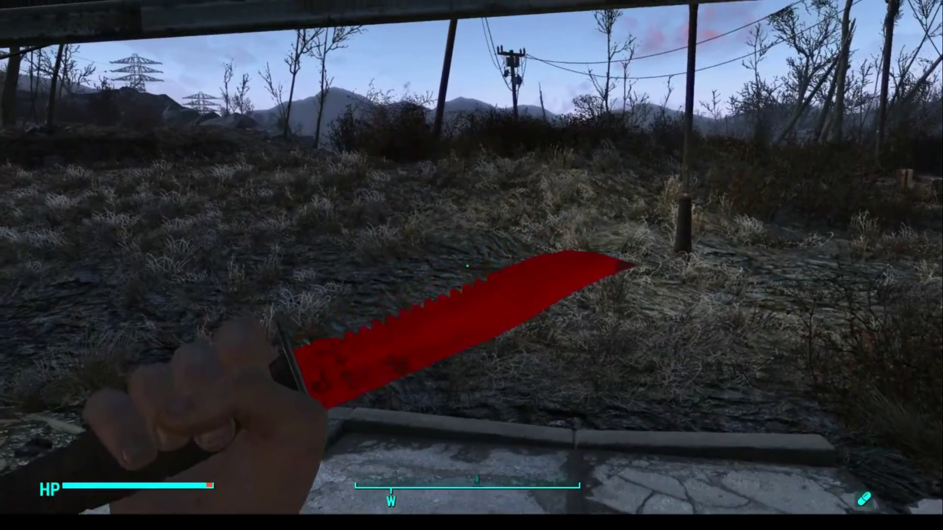
pyautogui.click(467, 266)
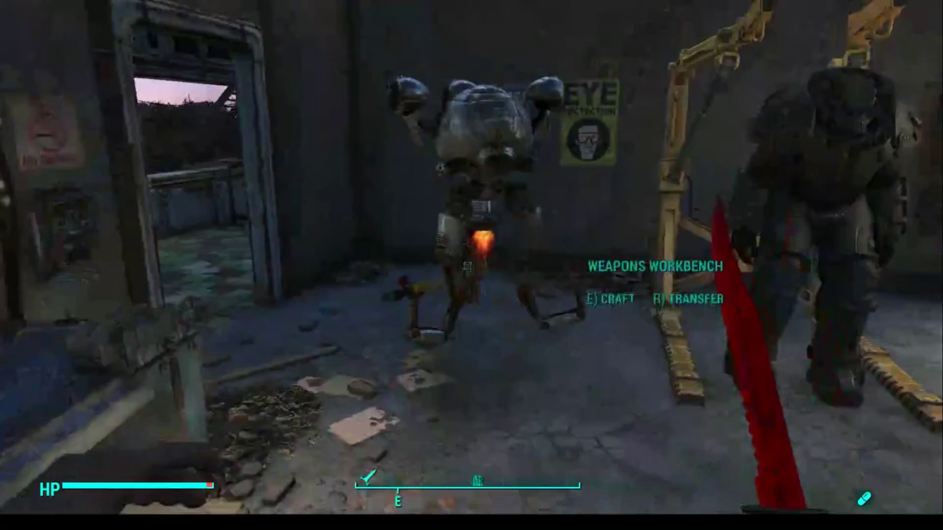
pyautogui.click(467, 266)
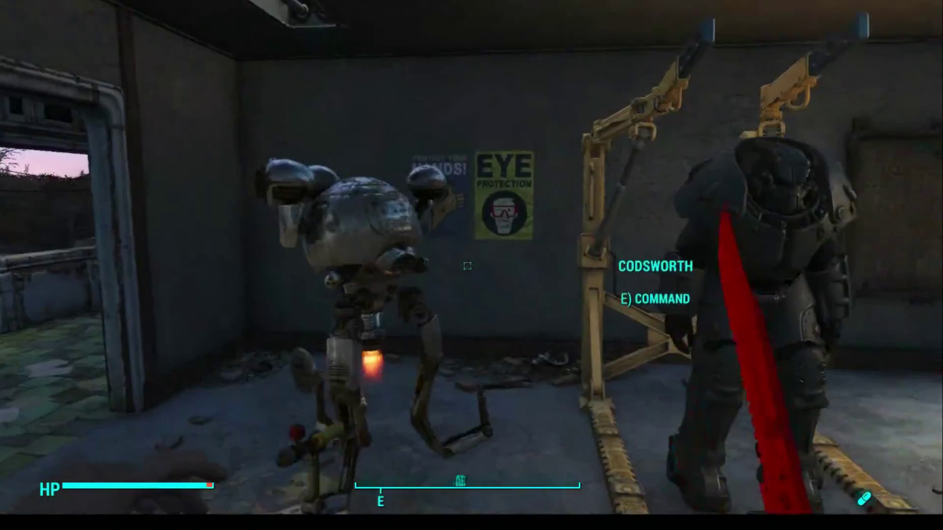
pyautogui.click(467, 266)
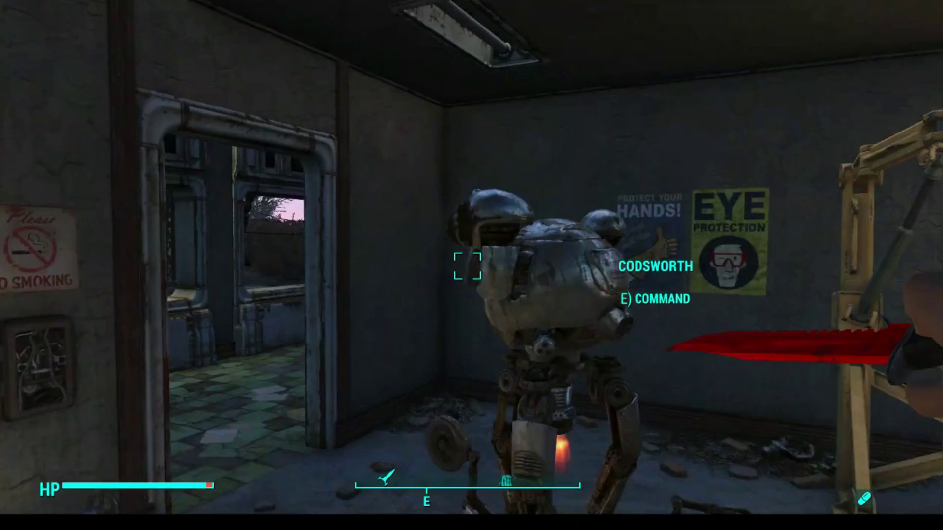
pyautogui.press('Tab')
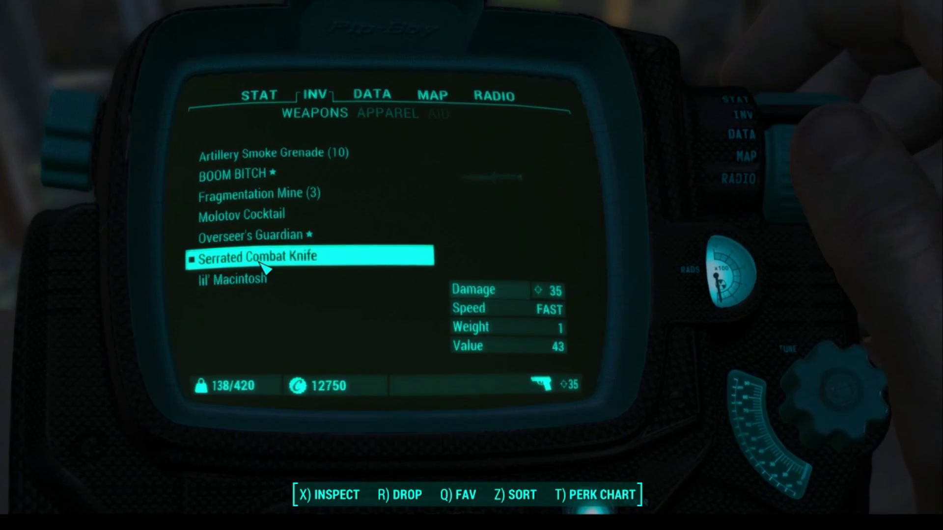
pyautogui.press('Tab')
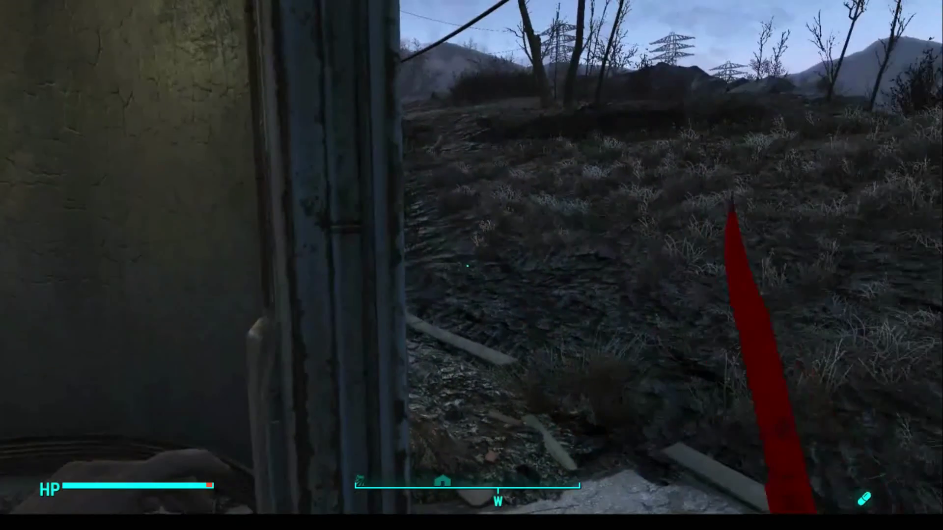
# Slash the door frame and swing the knife near the workbench
pyautogui.click(467, 266)
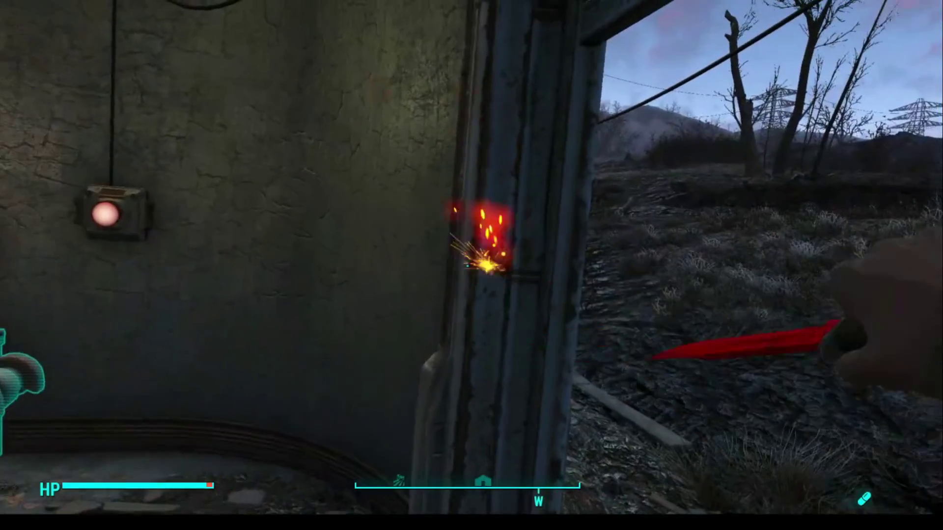
pyautogui.click(467, 266)
pyautogui.click(467, 265)
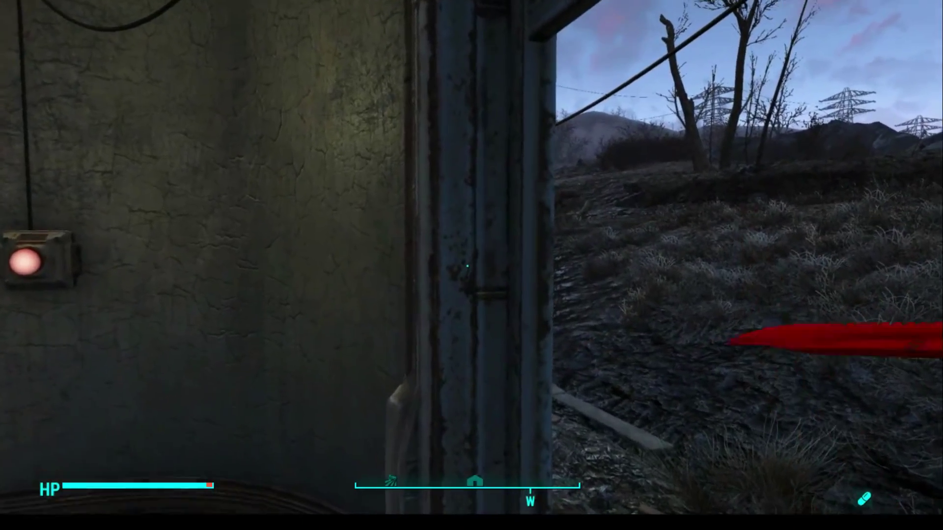
pyautogui.click(467, 266)
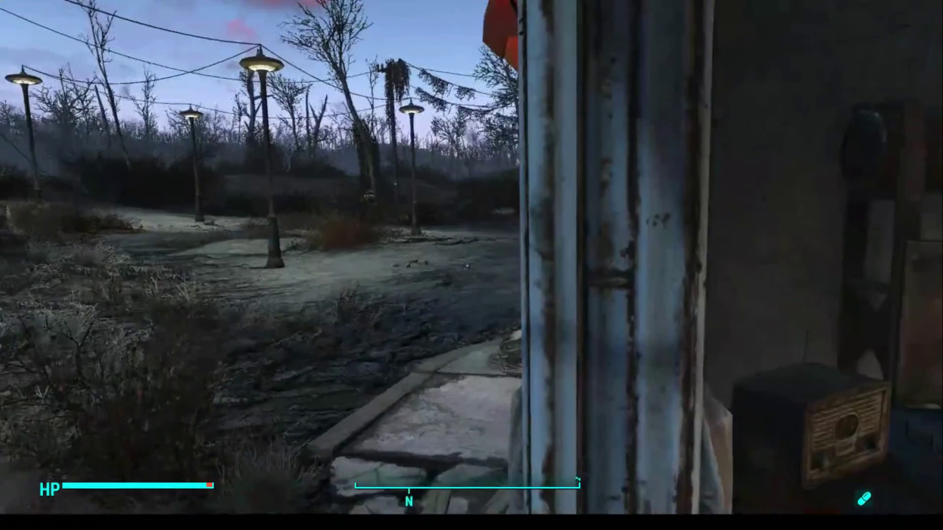
pyautogui.click(467, 266)
pyautogui.click(467, 265)
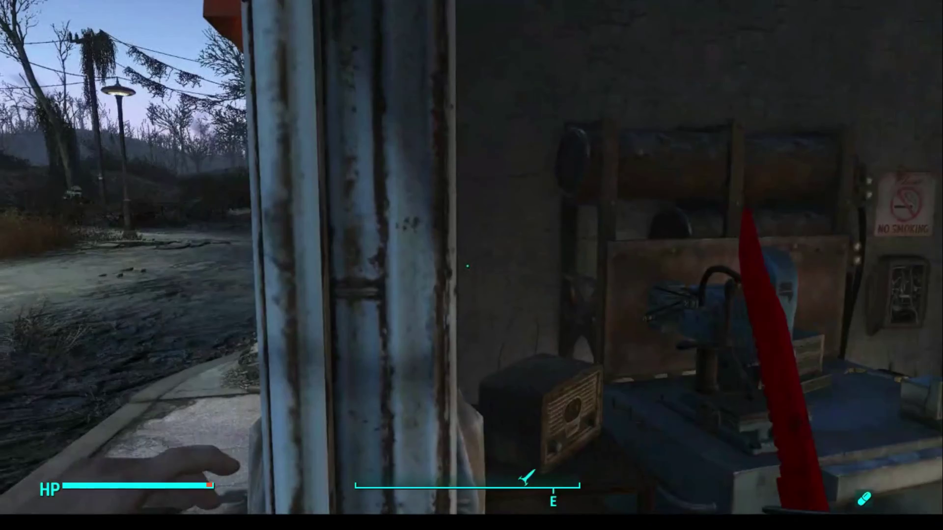
pyautogui.click(467, 266)
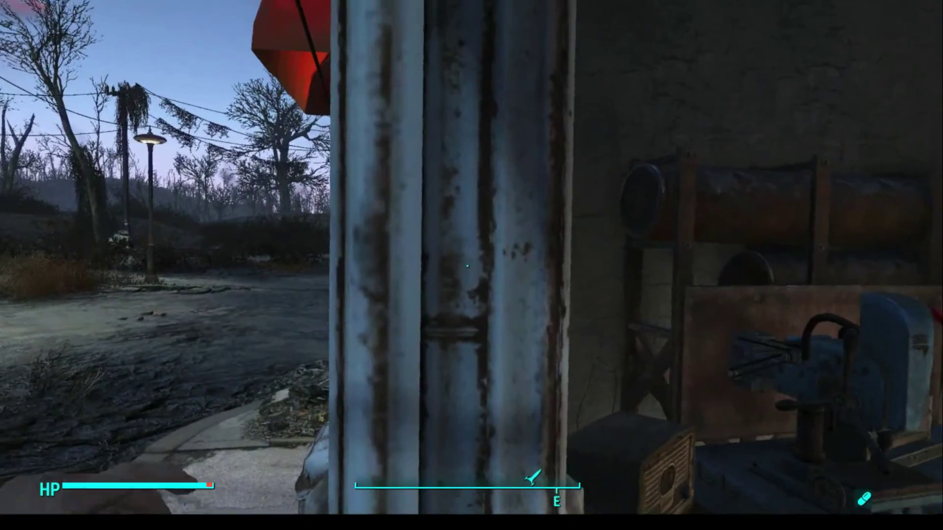